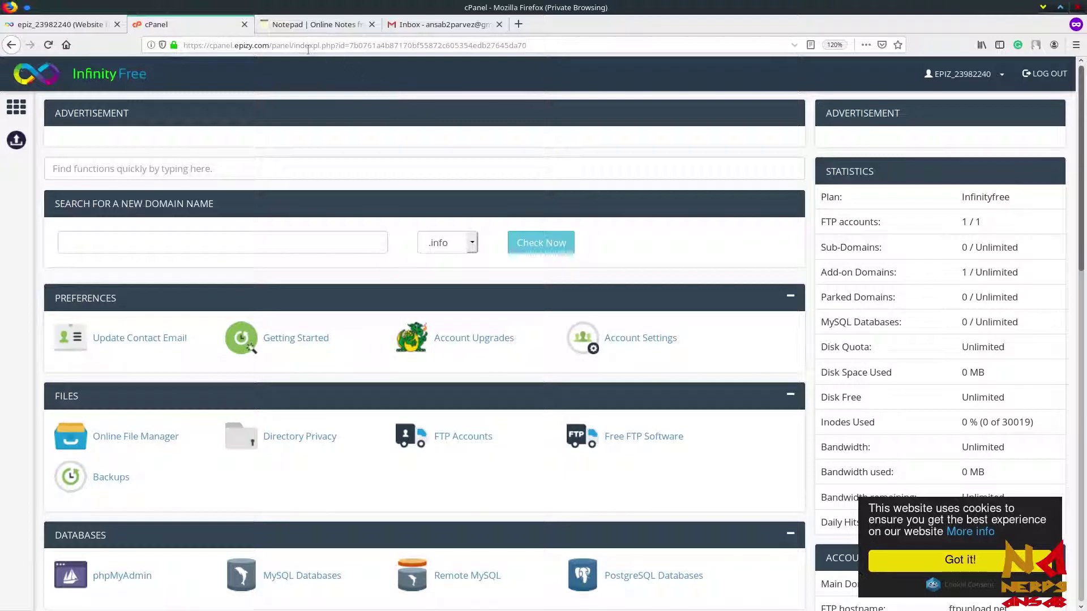
{"action": "left_click", "coordinate": [306, 24]}
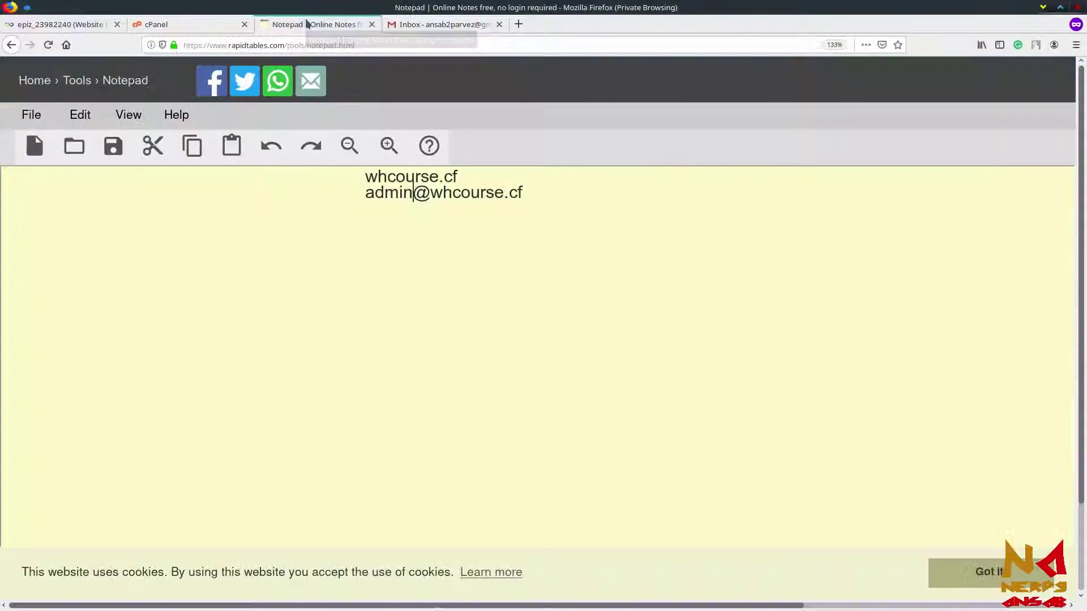
{"action": "left_click", "coordinate": [538, 192]}
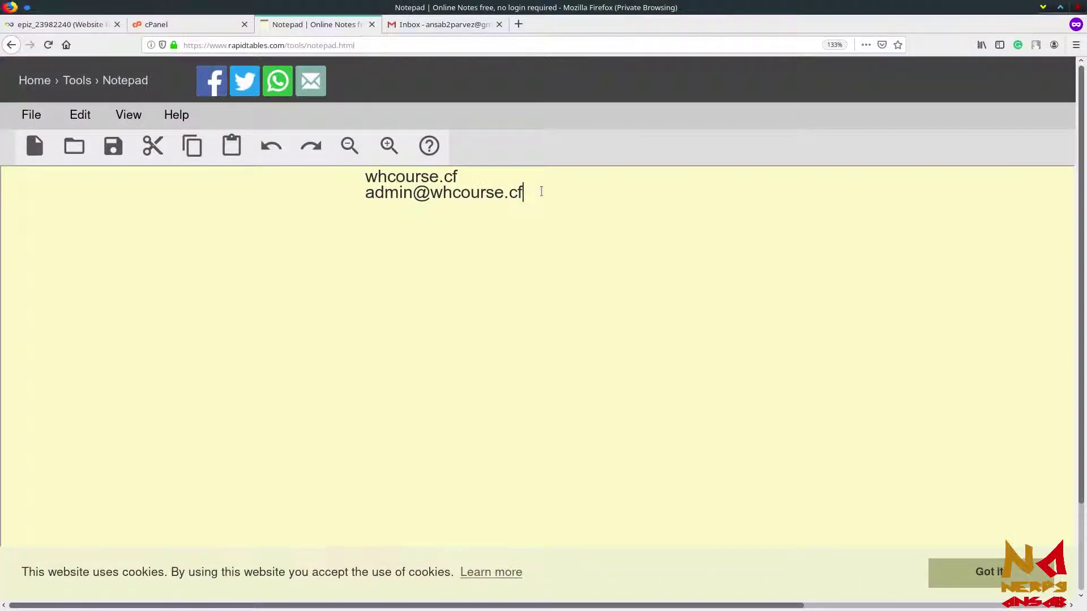
{"action": "left_click_drag", "start_coordinate": [459, 175], "coordinate": [363, 174]}
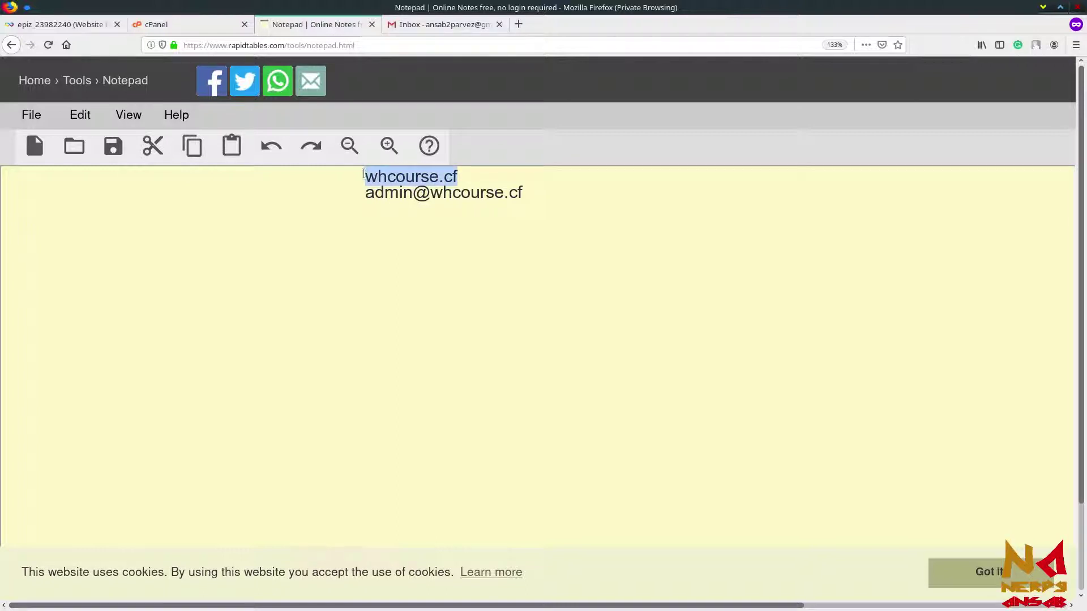
{"action": "left_click", "coordinate": [492, 175]}
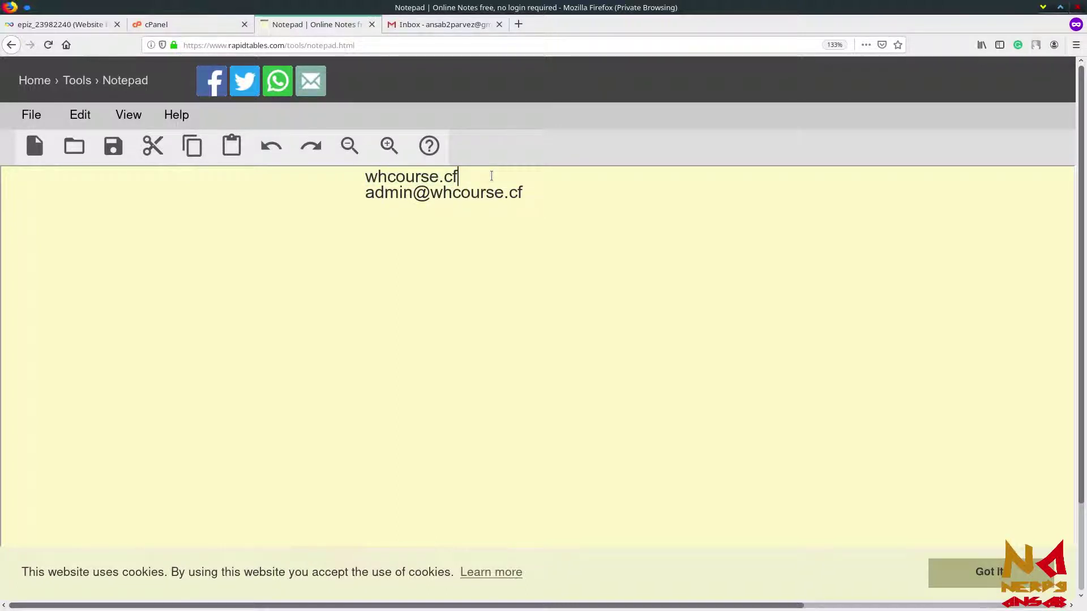
{"action": "left_click_drag", "start_coordinate": [492, 176], "coordinate": [371, 172]}
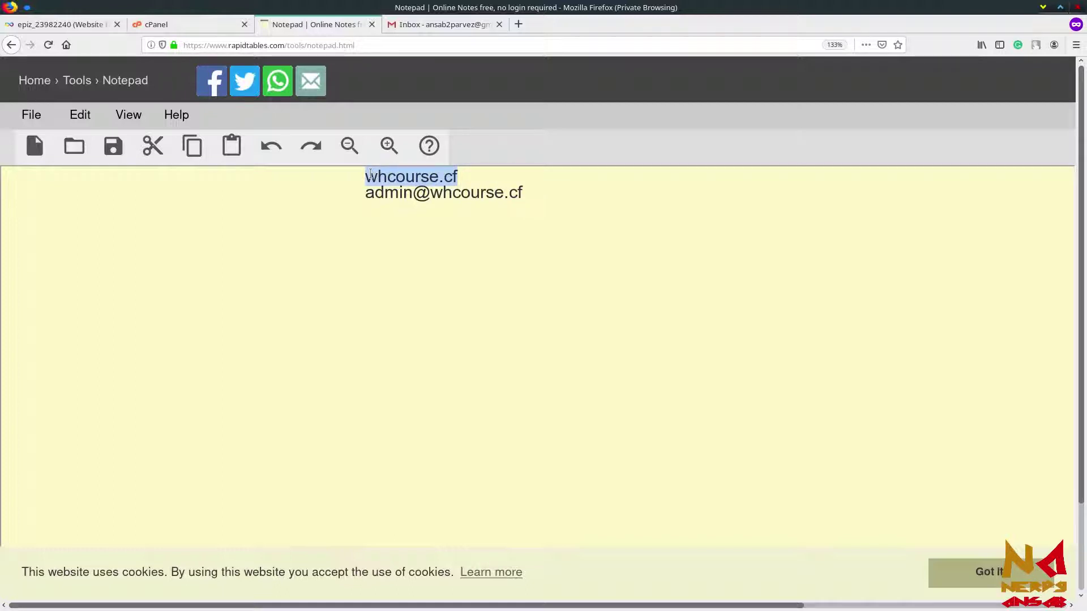
{"action": "left_click", "coordinate": [371, 173]}
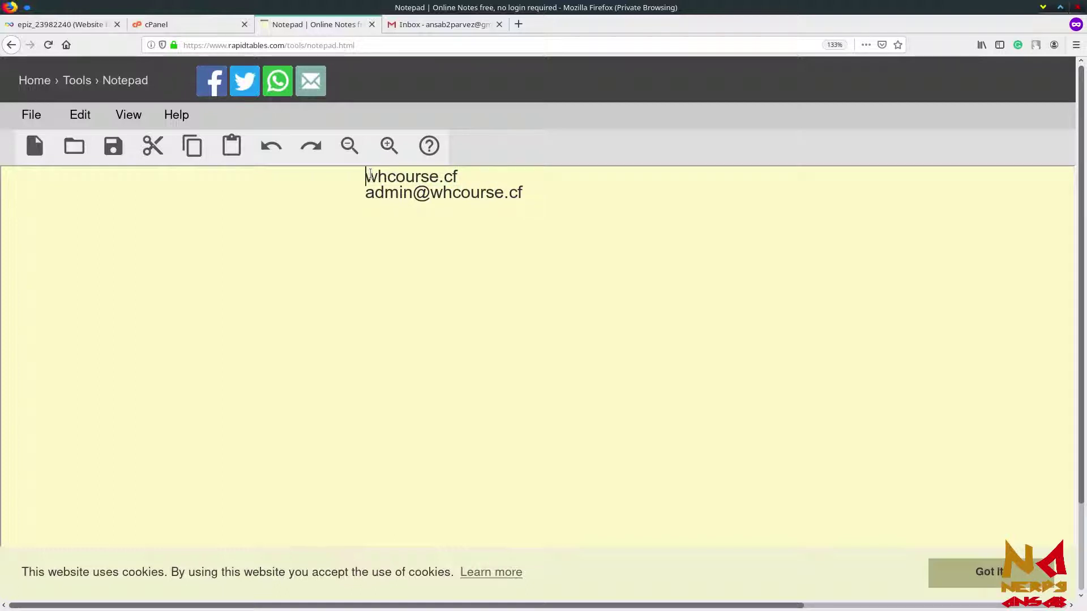
{"action": "left_click", "coordinate": [367, 193]}
{"action": "key", "text": "shift+Right"}
{"action": "key", "text": "shift+Right"}
{"action": "key", "text": "shift+Right"}
{"action": "key", "text": "shift+Right"}
{"action": "key", "text": "shift+Right"}
{"action": "key", "text": "shift+Right"}
{"action": "key", "text": "shift+Right"}
{"action": "key", "text": "shift+Right"}
{"action": "key", "text": "shift+Right"}
{"action": "key", "text": "shift+Right"}
{"action": "key", "text": "shift+Right"}
{"action": "key", "text": "shift+Right"}
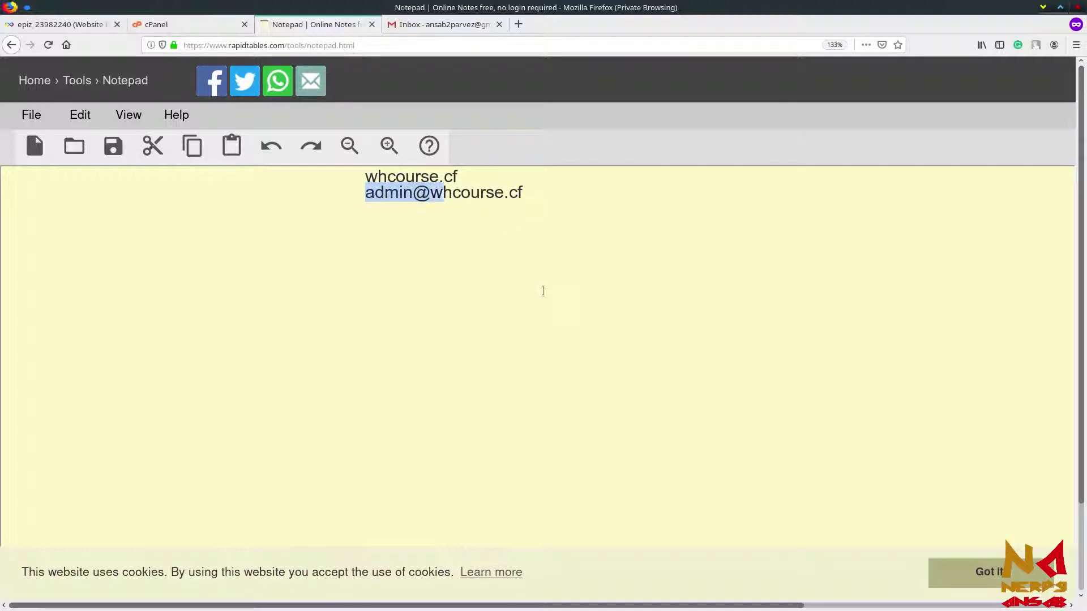
{"action": "key", "text": "shift+Right"}
{"action": "key", "text": "shift+Right"}
{"action": "key", "text": "shift+Right"}
{"action": "key", "text": "shift+Right"}
{"action": "key", "text": "shift+Right"}
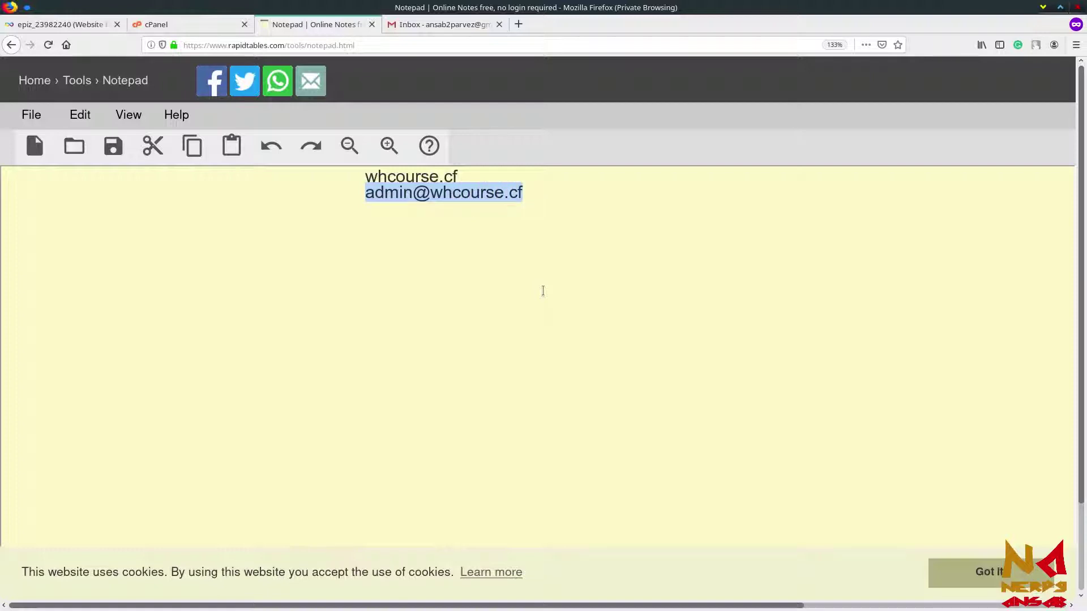
{"action": "key", "text": "Right"}
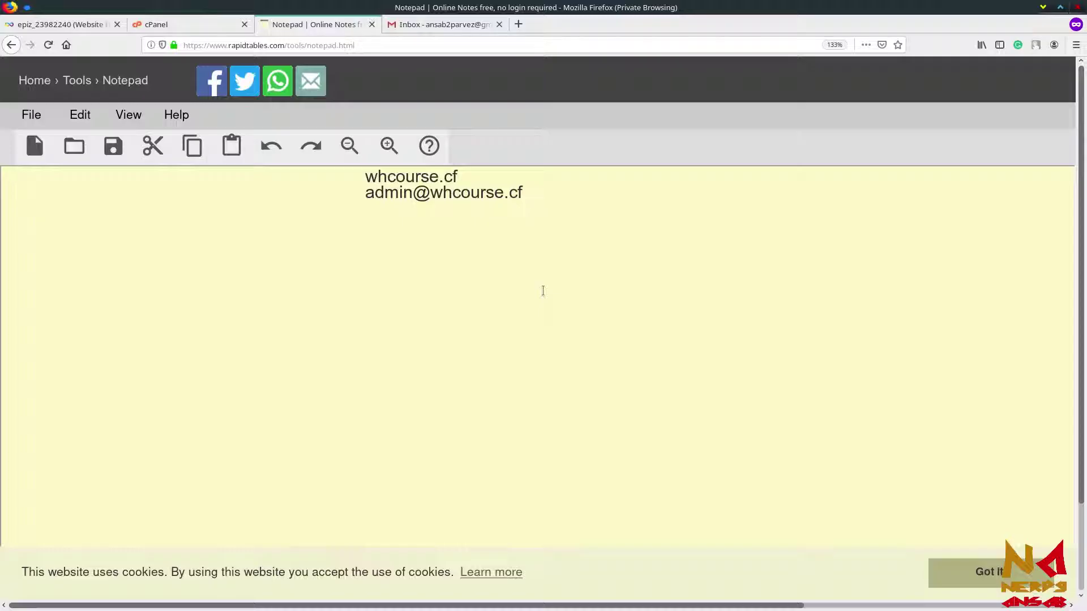
Step: Open the whcourse.cf Email Accounts page in a new tab and select the required MX server mx.epizy.com
{"action": "left_click", "coordinate": [189, 28]}
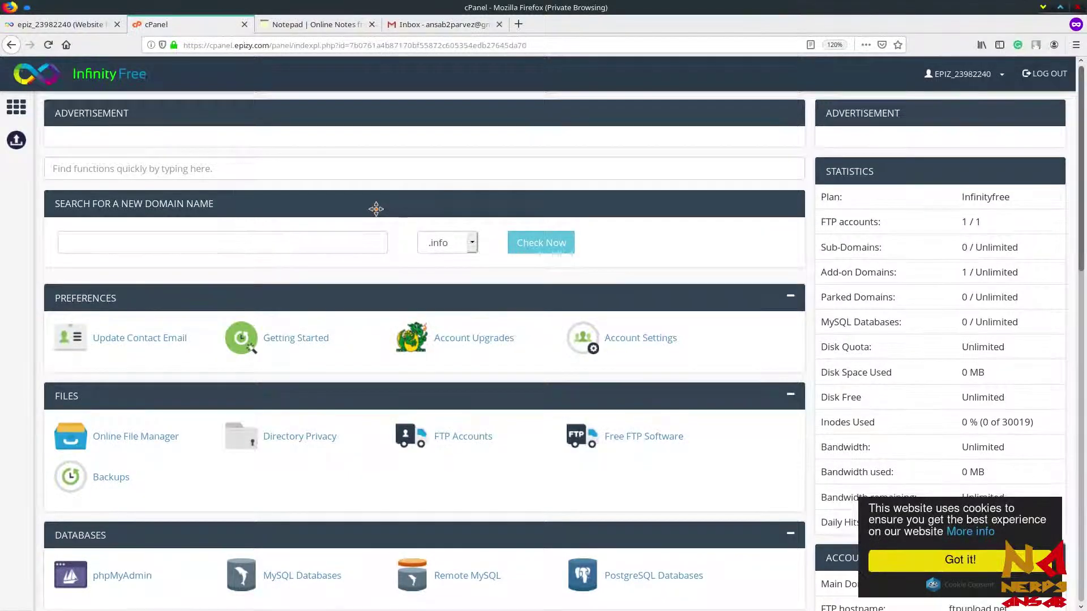
{"action": "scroll", "coordinate": [376, 209], "scroll_direction": "down", "scroll_amount": 8}
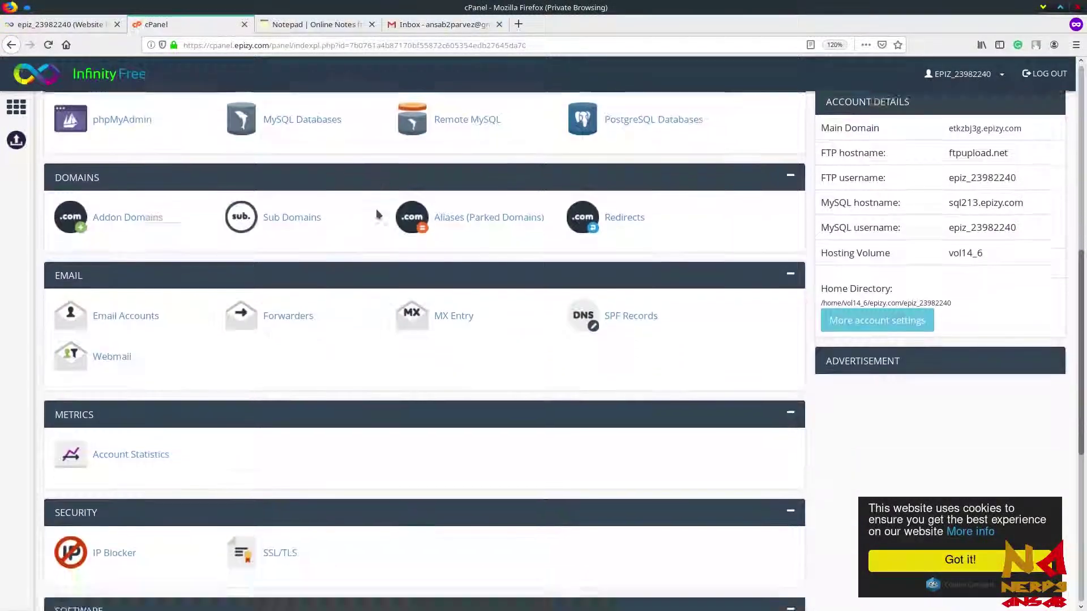
{"action": "scroll", "coordinate": [378, 214], "scroll_direction": "down", "scroll_amount": 1}
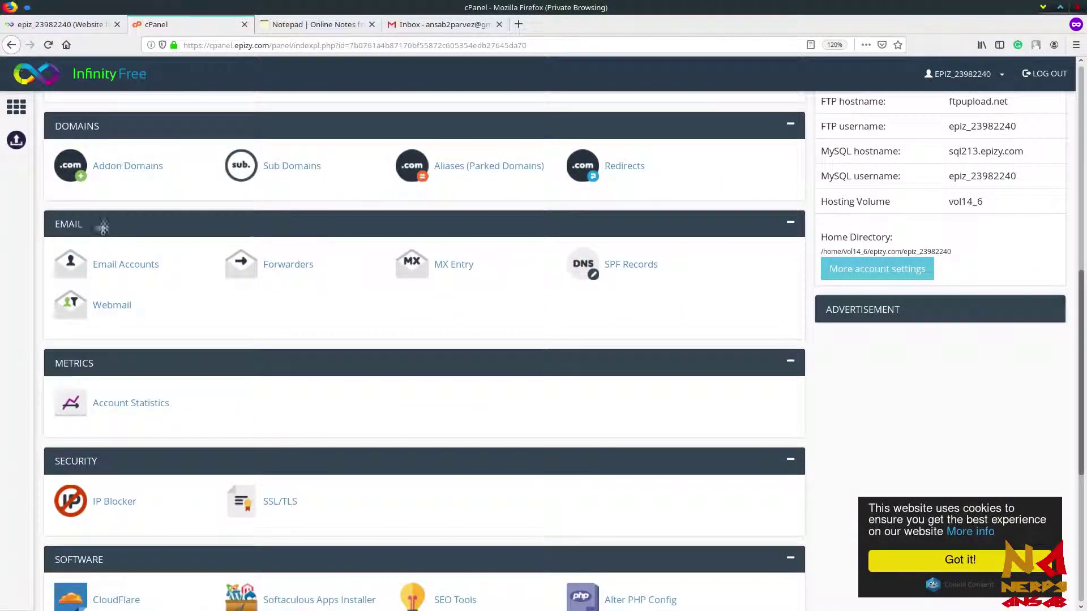
{"action": "middle_click", "coordinate": [122, 268]}
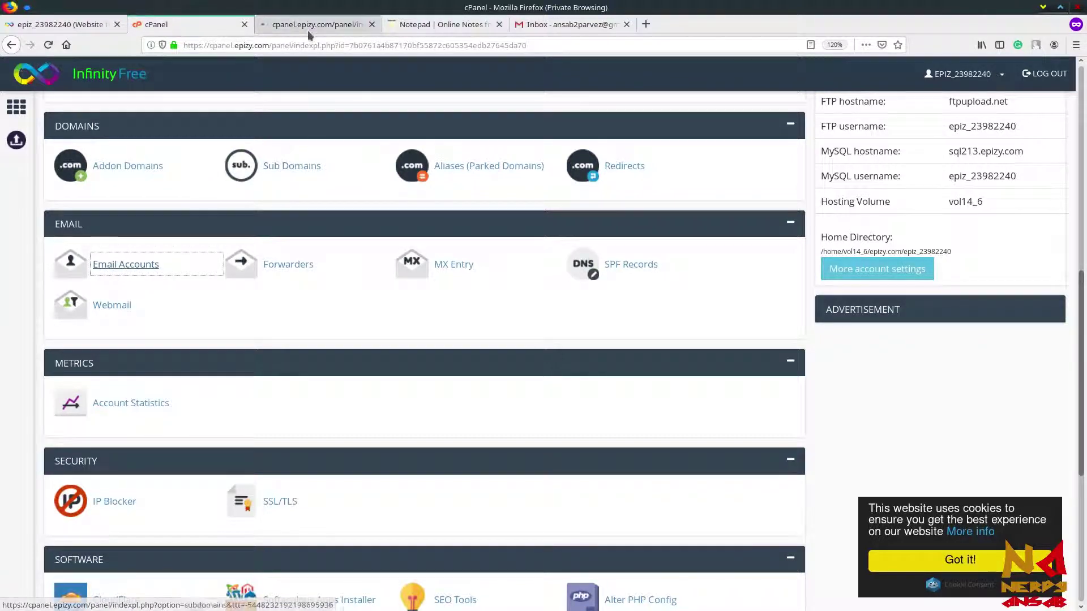
{"action": "left_click", "coordinate": [308, 31]}
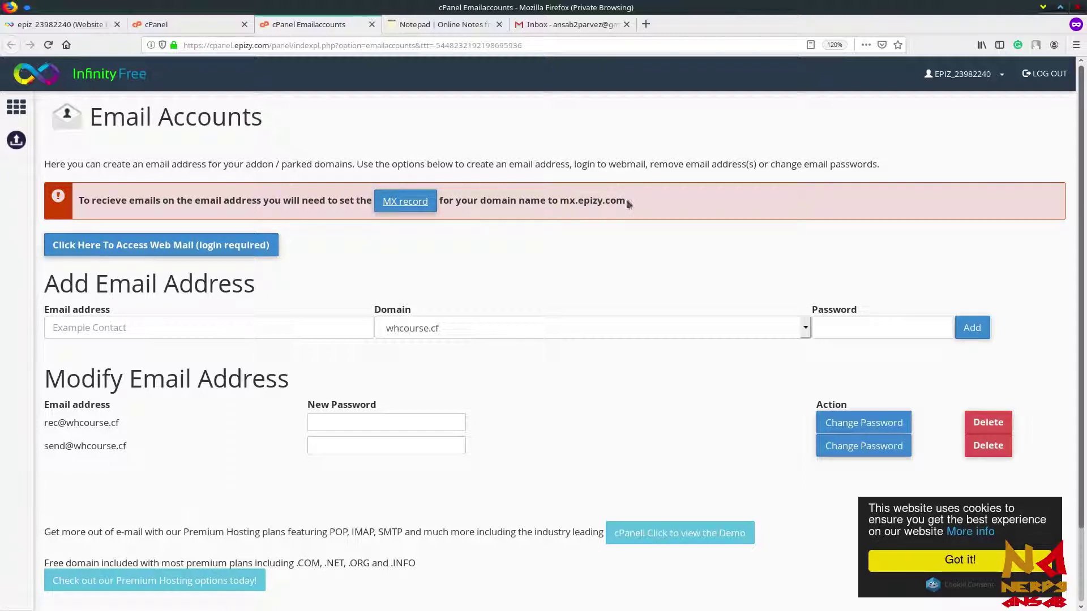
{"action": "left_click_drag", "start_coordinate": [624, 199], "coordinate": [563, 198]}
{"action": "key", "text": "ctrl+c"}
{"action": "left_click", "coordinate": [564, 200]}
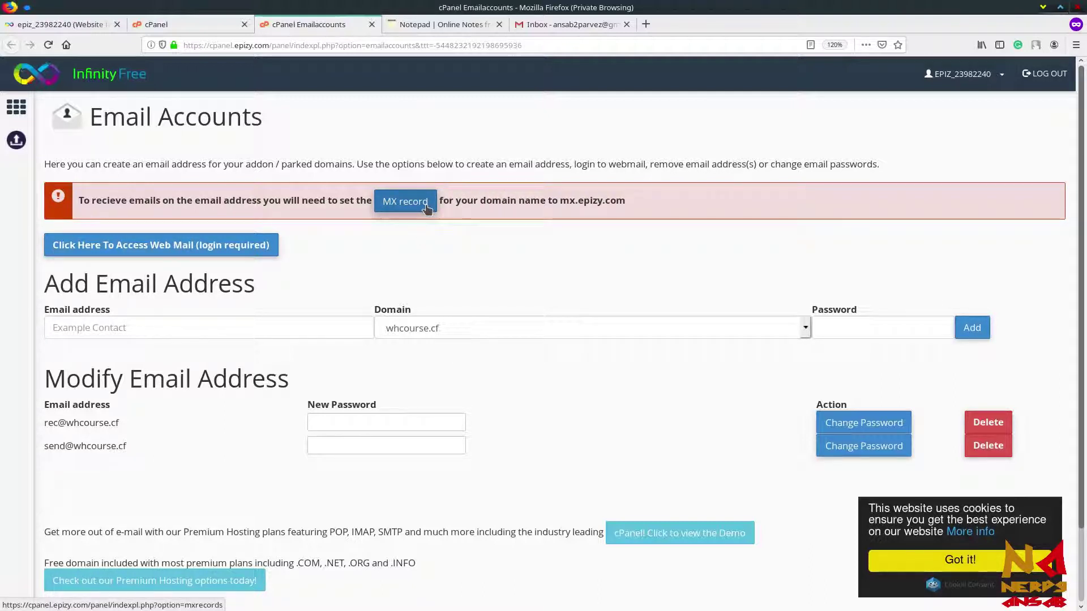
Step: Add a custom MX record for whcourse.cf pointing to mx.epizy.com at priority 10
{"action": "middle_click", "coordinate": [426, 205]}
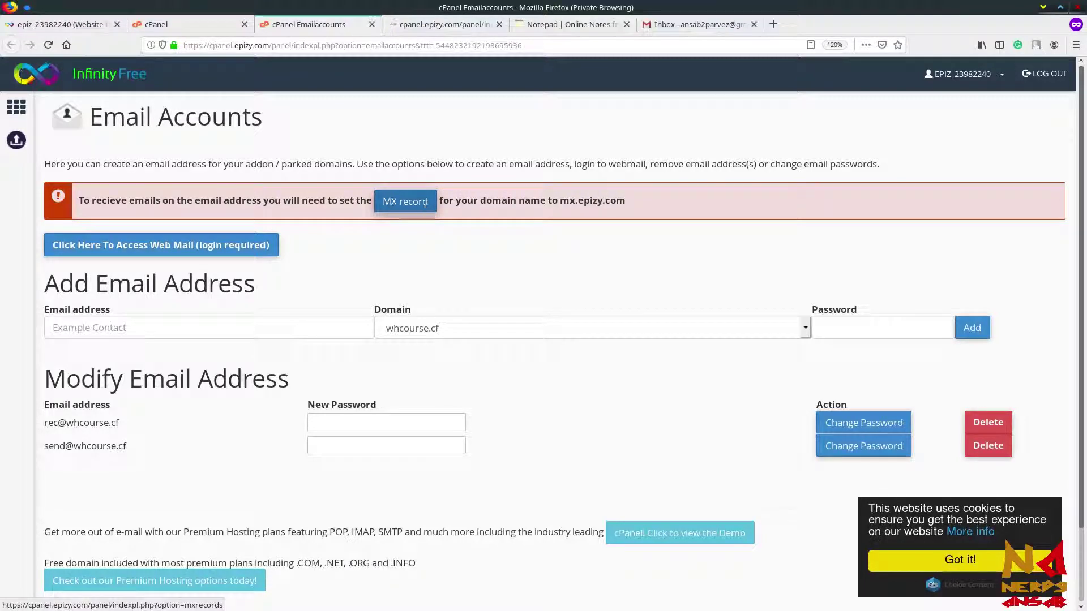
{"action": "left_click", "coordinate": [438, 26]}
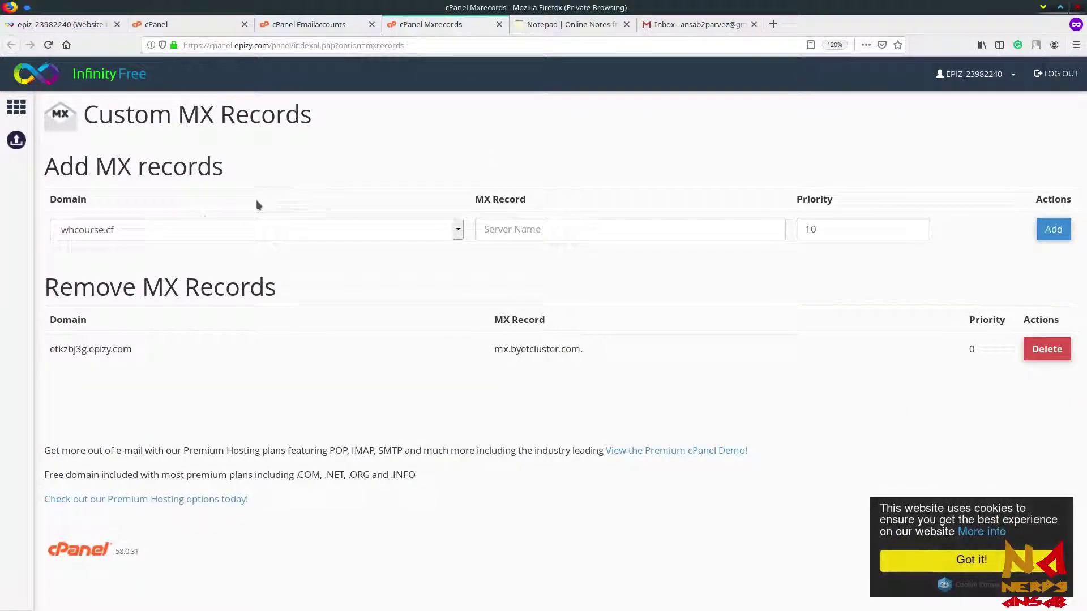
{"action": "left_click", "coordinate": [188, 229]}
{"action": "left_click", "coordinate": [188, 229]}
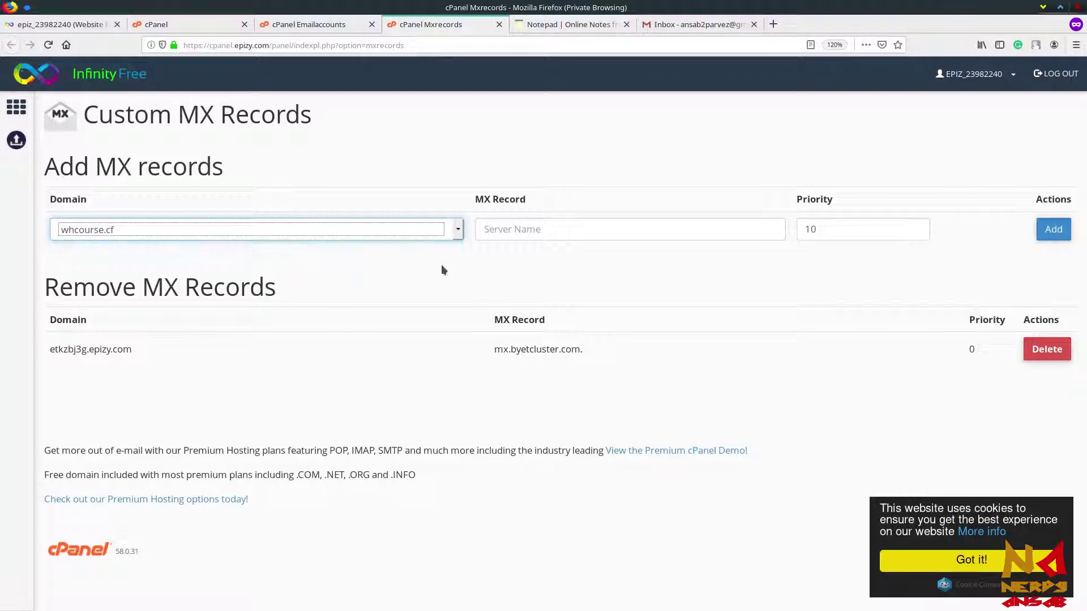
{"action": "left_click", "coordinate": [533, 234]}
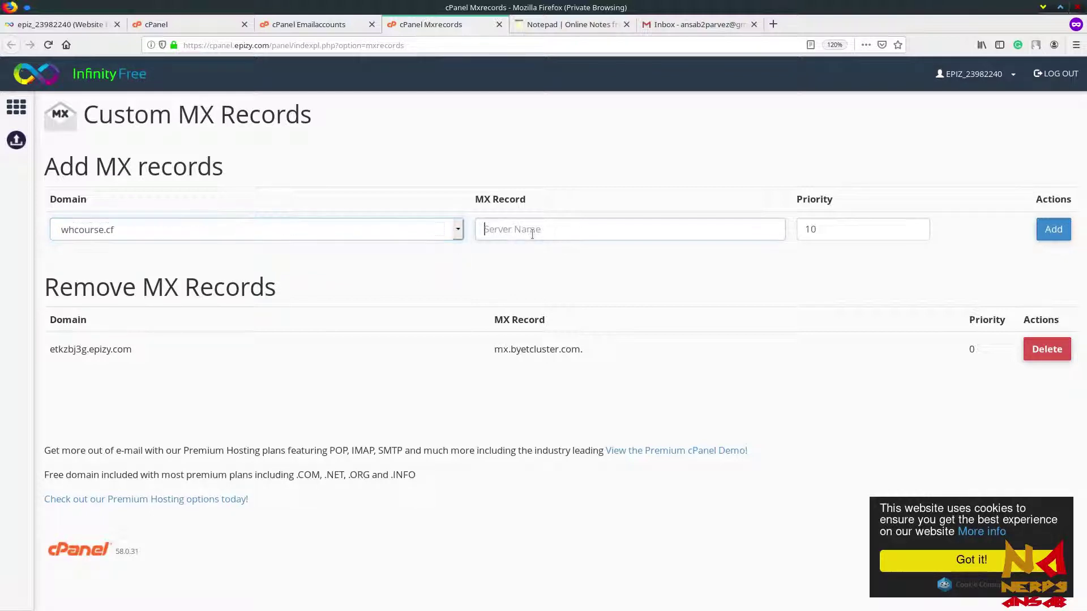
{"action": "key", "text": "ctrl+v"}
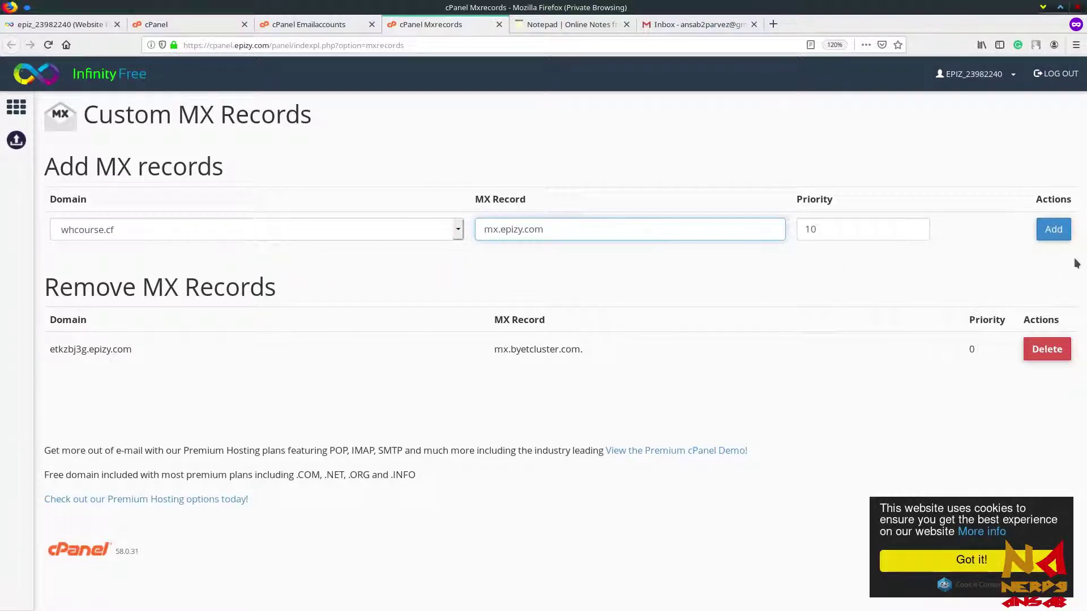
{"action": "left_click", "coordinate": [1051, 234]}
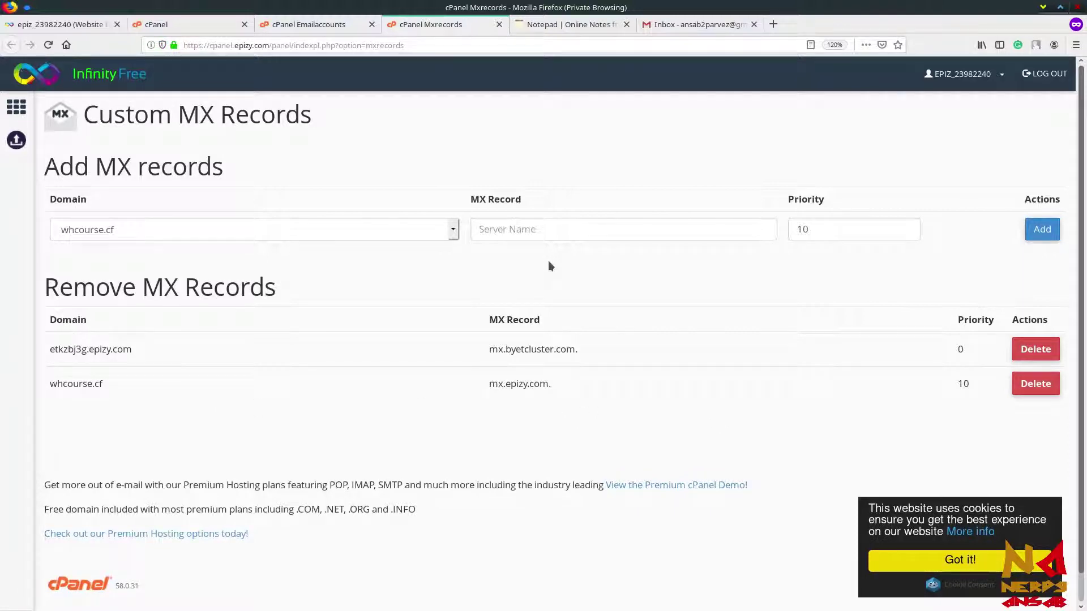
{"action": "left_click", "coordinate": [499, 25]}
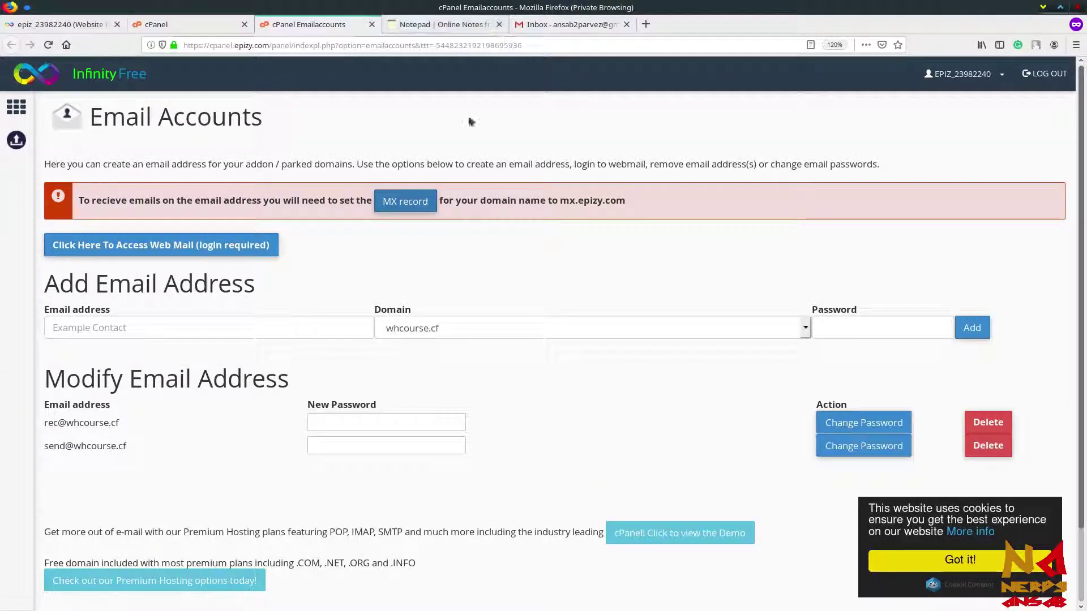
{"action": "left_click", "coordinate": [164, 334]}
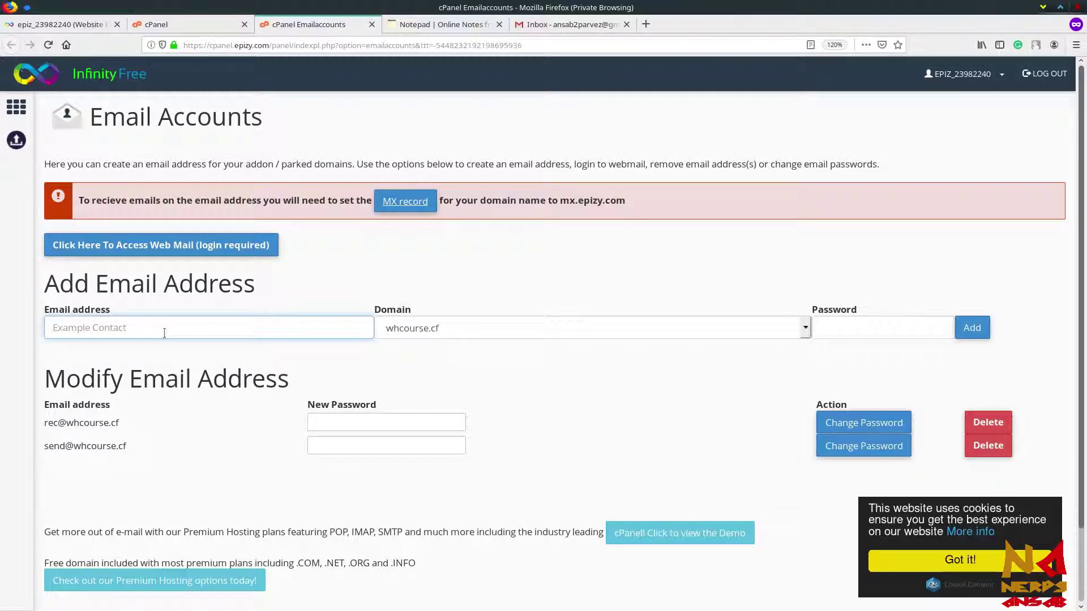
{"action": "left_click", "coordinate": [471, 329]}
{"action": "left_click", "coordinate": [471, 328]}
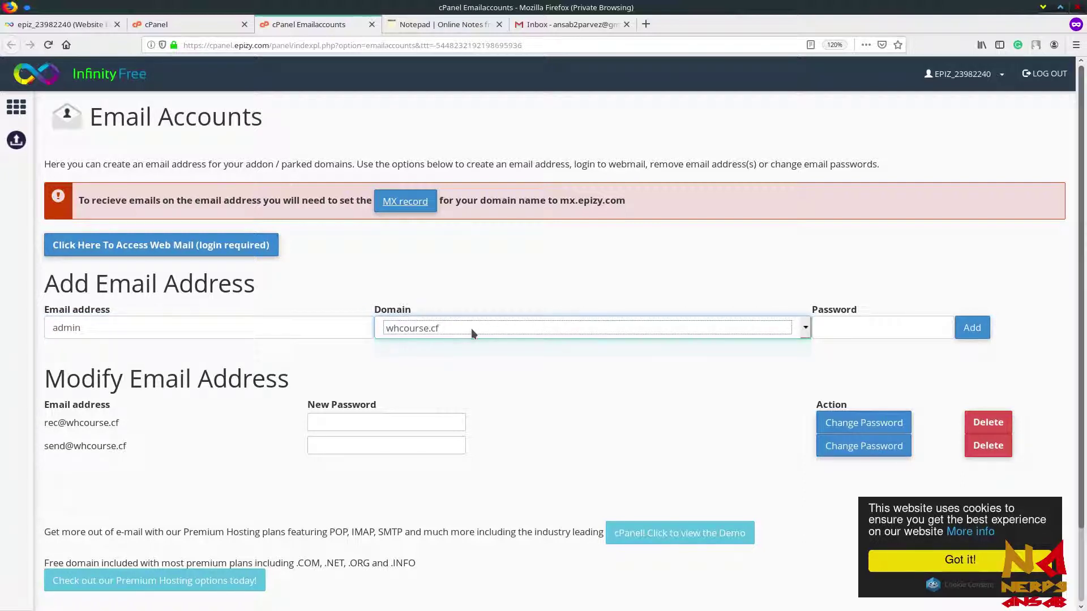
{"action": "left_click", "coordinate": [870, 323]}
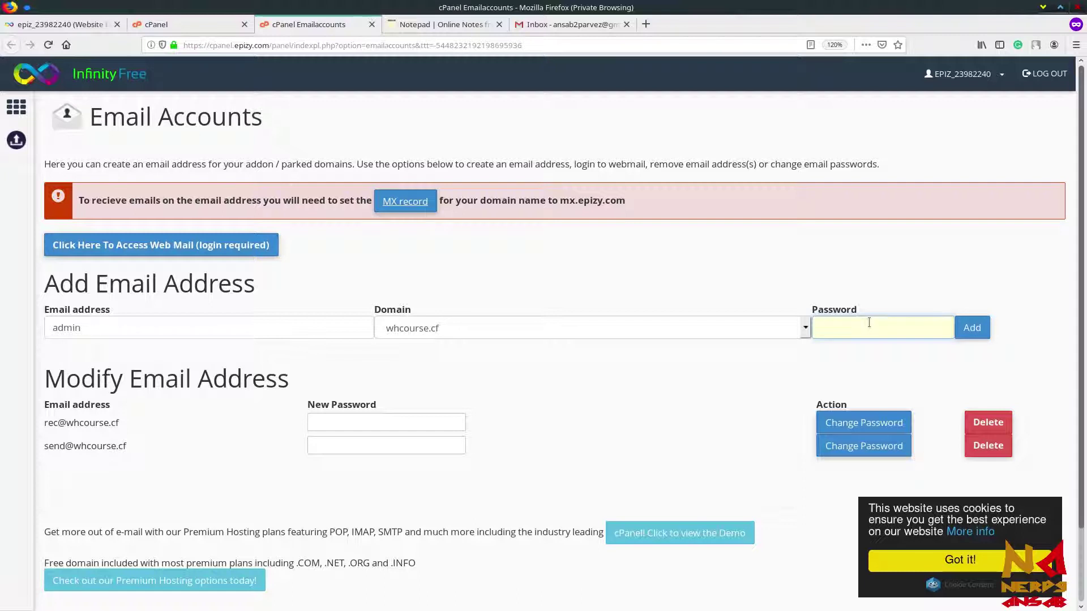
{"action": "type", "text": "••••••••••"}
{"action": "left_click", "coordinate": [977, 329]}
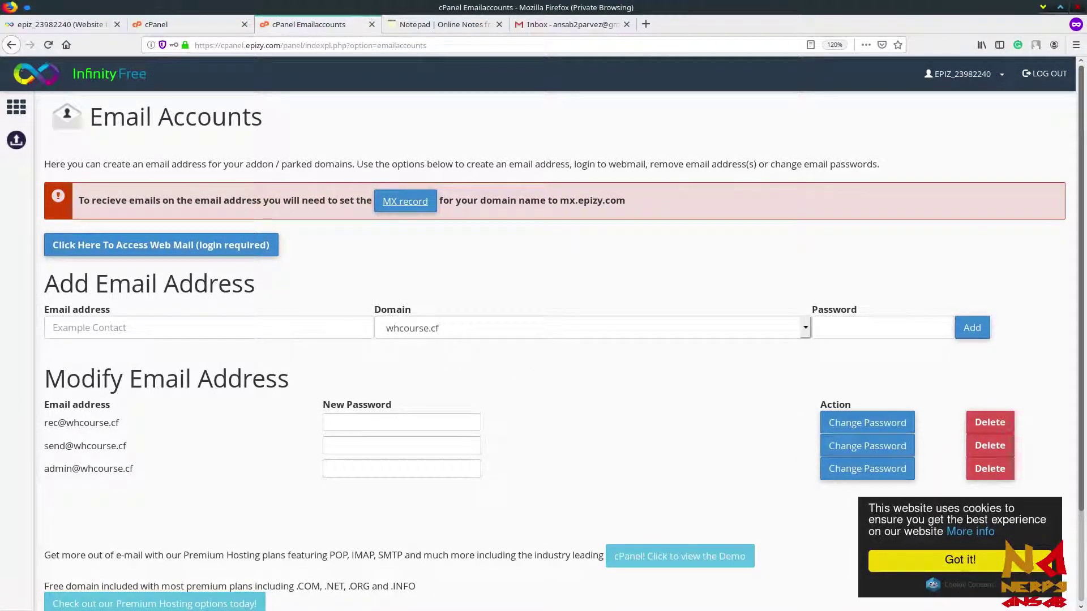
{"action": "left_click_drag", "start_coordinate": [45, 448], "coordinate": [144, 469]}
{"action": "left_click_drag", "start_coordinate": [119, 425], "coordinate": [45, 429]}
{"action": "left_click", "coordinate": [44, 430]}
{"action": "left_click_drag", "start_coordinate": [45, 468], "coordinate": [161, 474]}
{"action": "left_click", "coordinate": [160, 471]}
{"action": "middle_click", "coordinate": [228, 256]}
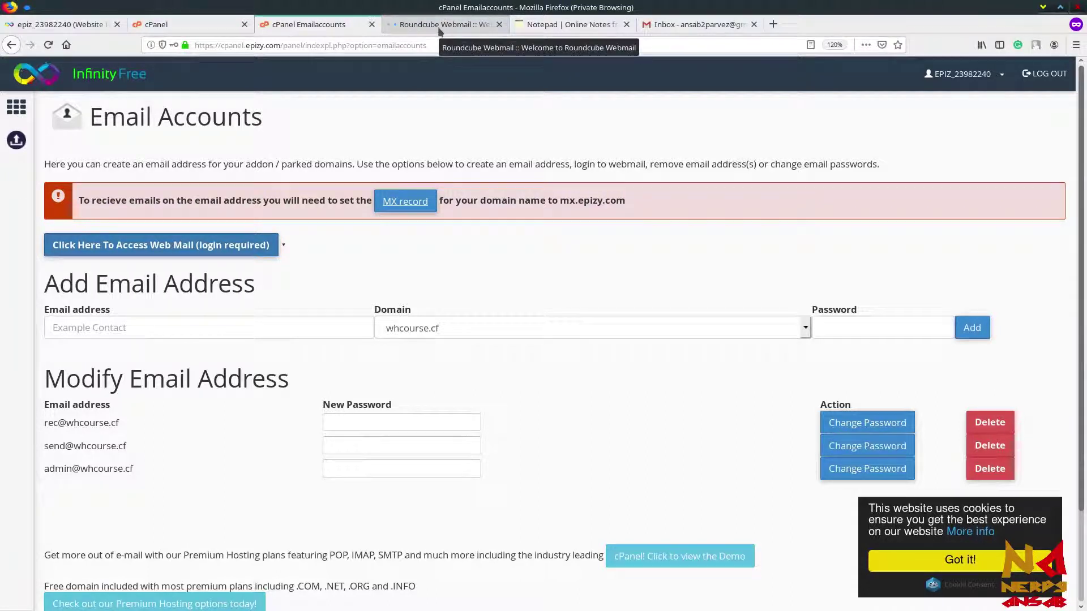
{"action": "left_click", "coordinate": [440, 30]}
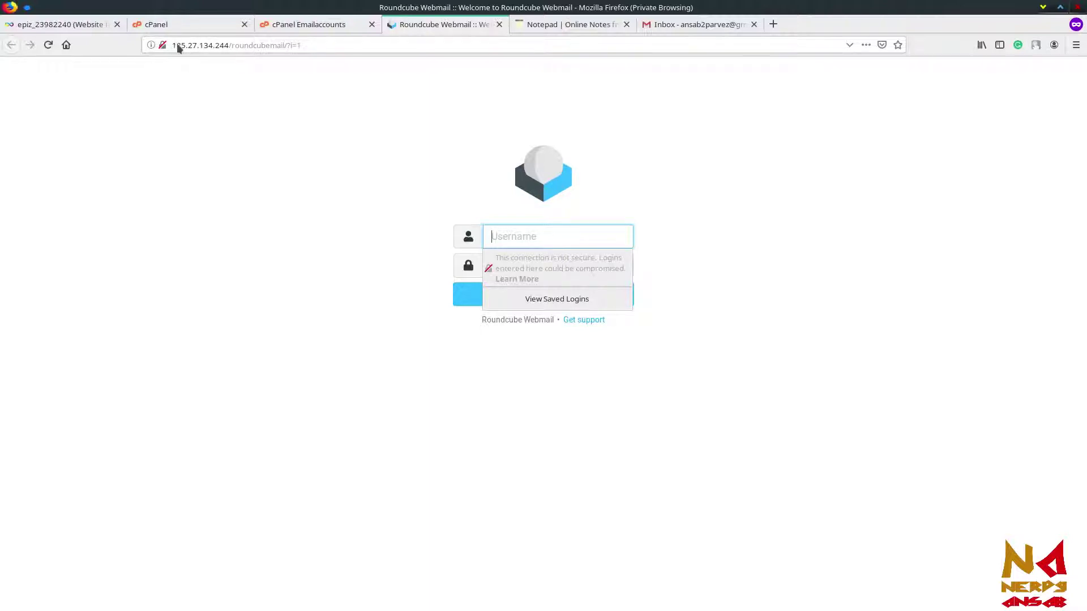
{"action": "left_click", "coordinate": [273, 50]}
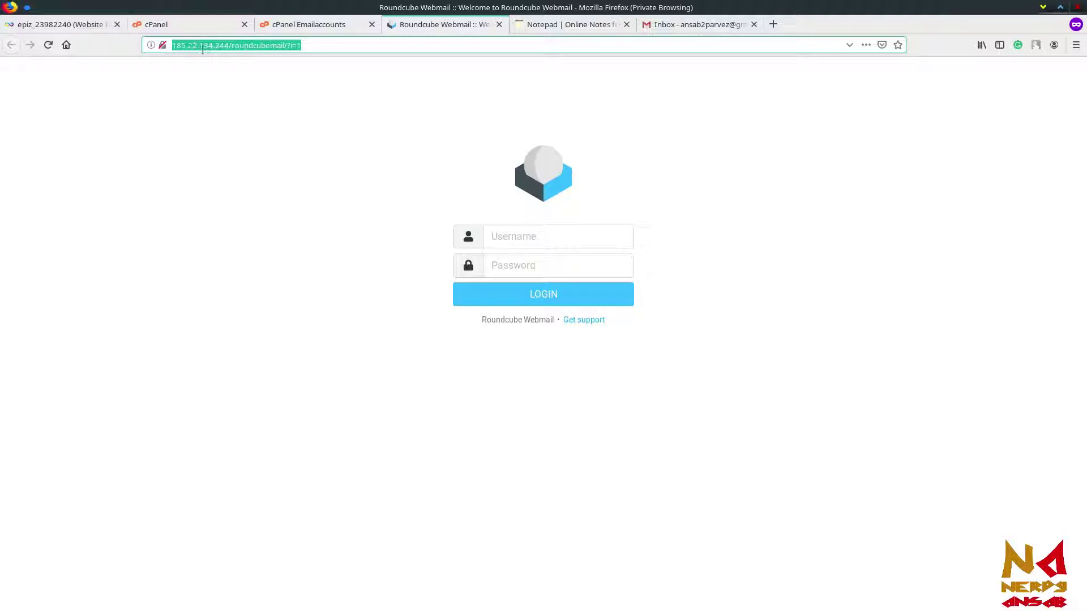
{"action": "left_click", "coordinate": [263, 63]}
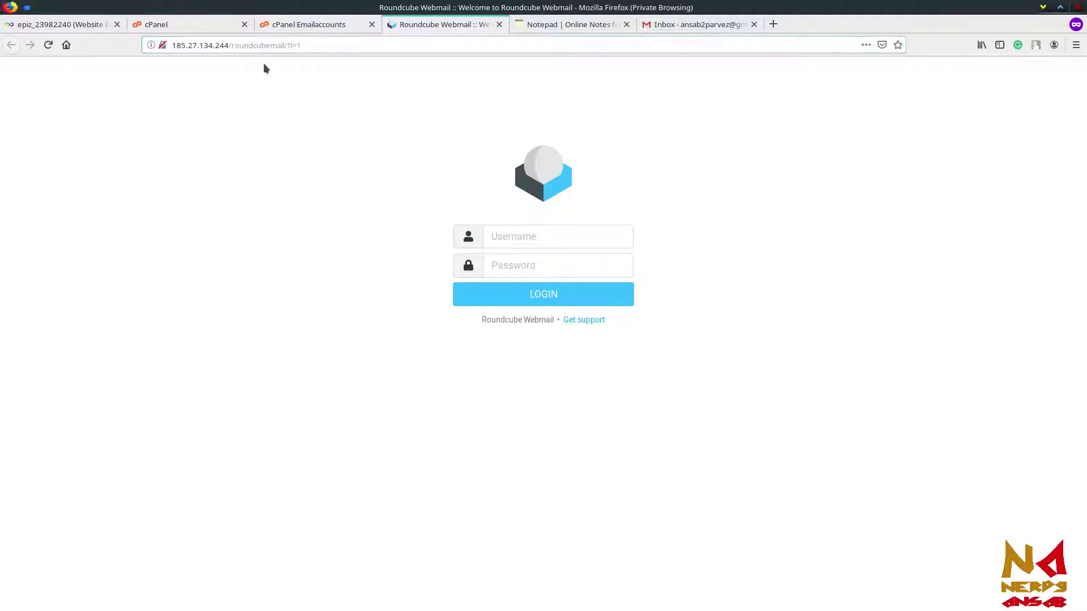
{"action": "left_click", "coordinate": [519, 234]}
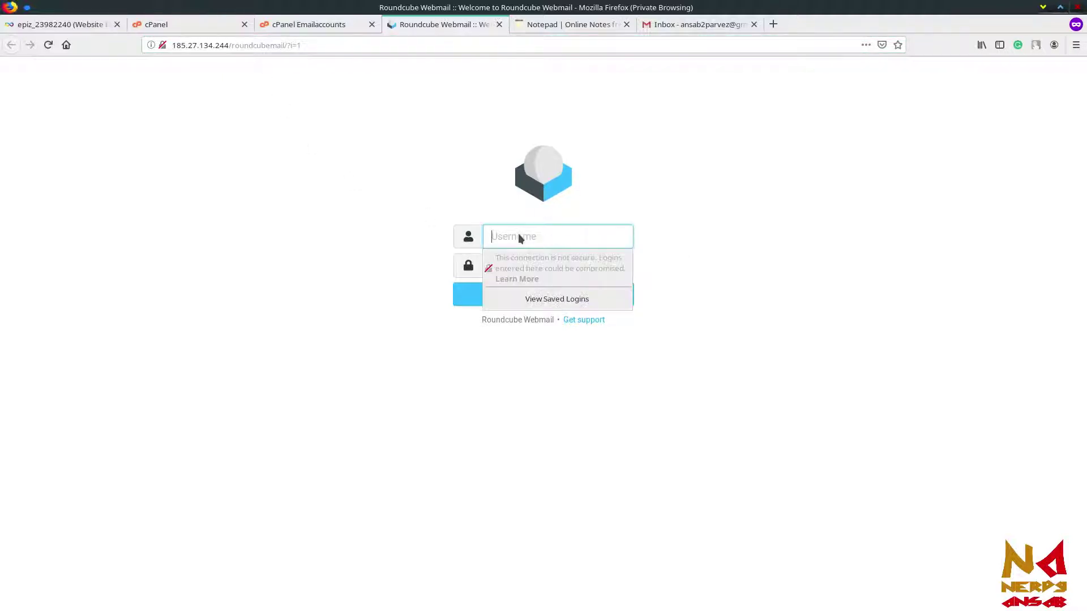
{"action": "key", "text": "Escape"}
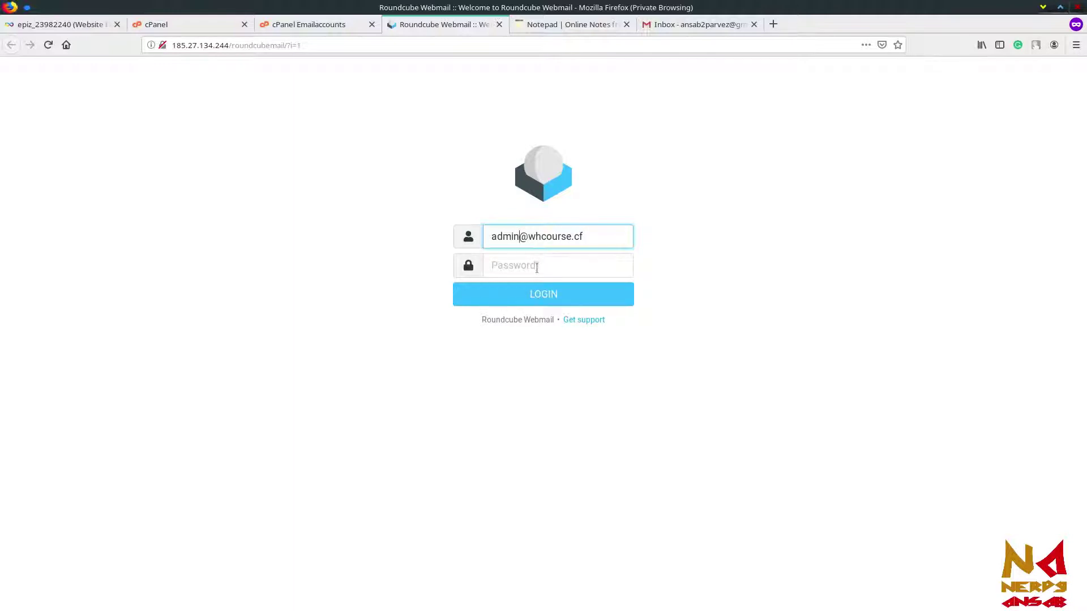
{"action": "left_click", "coordinate": [535, 267]}
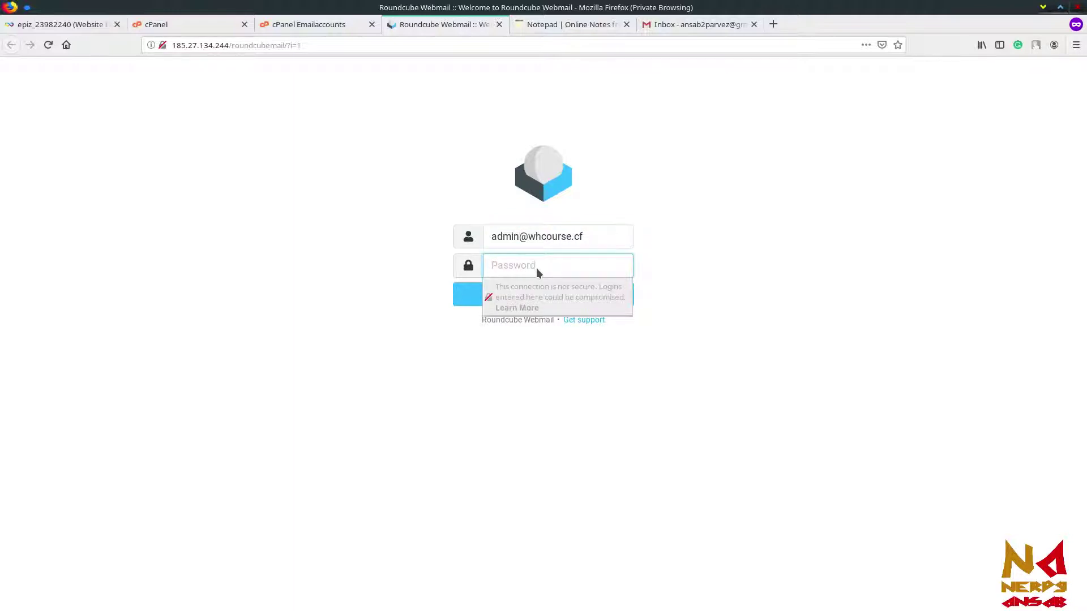
{"action": "type", "text": "••••••••••"}
{"action": "left_click", "coordinate": [560, 303]}
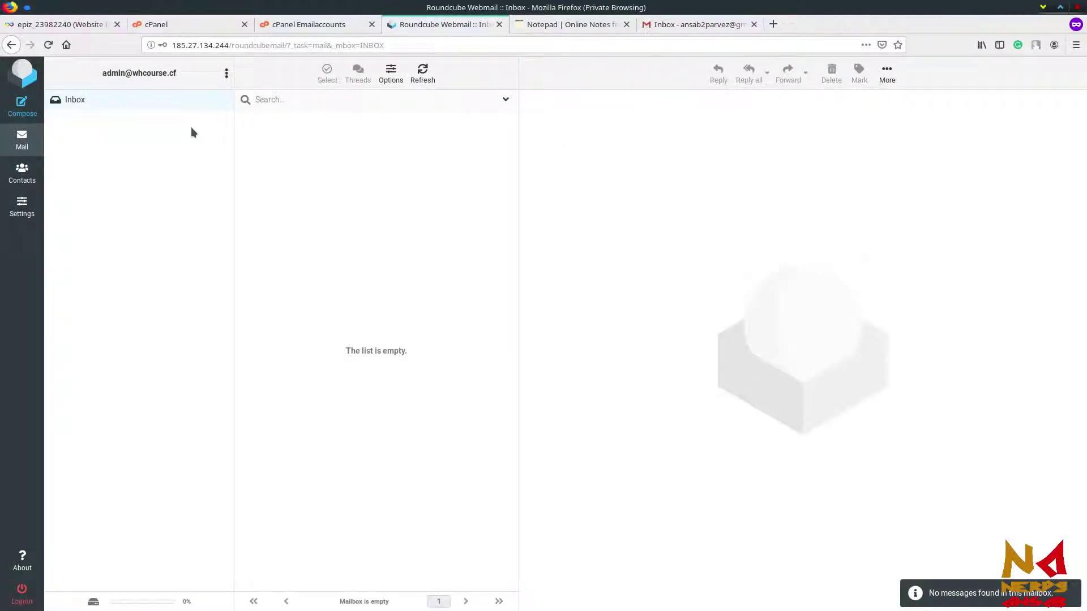
Step: Zoom the webmail page in two levels and check the empty Inbox's search options
{"action": "key", "text": "ctrl+plus"}
{"action": "key", "text": "ctrl+plus"}
{"action": "key", "text": "ctrl+plus"}
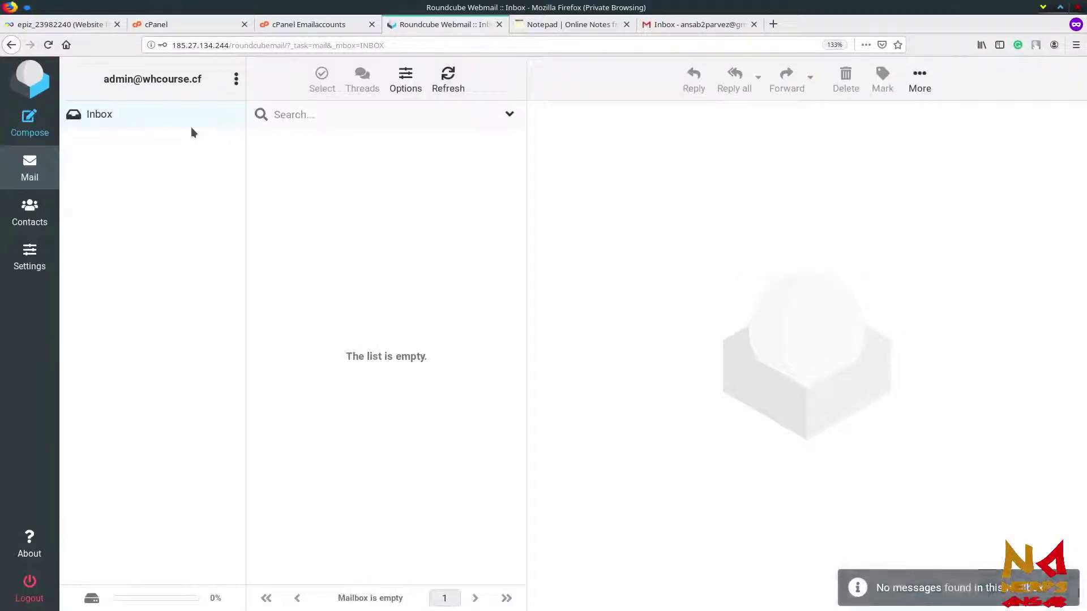
{"action": "key", "text": "ctrl+plus"}
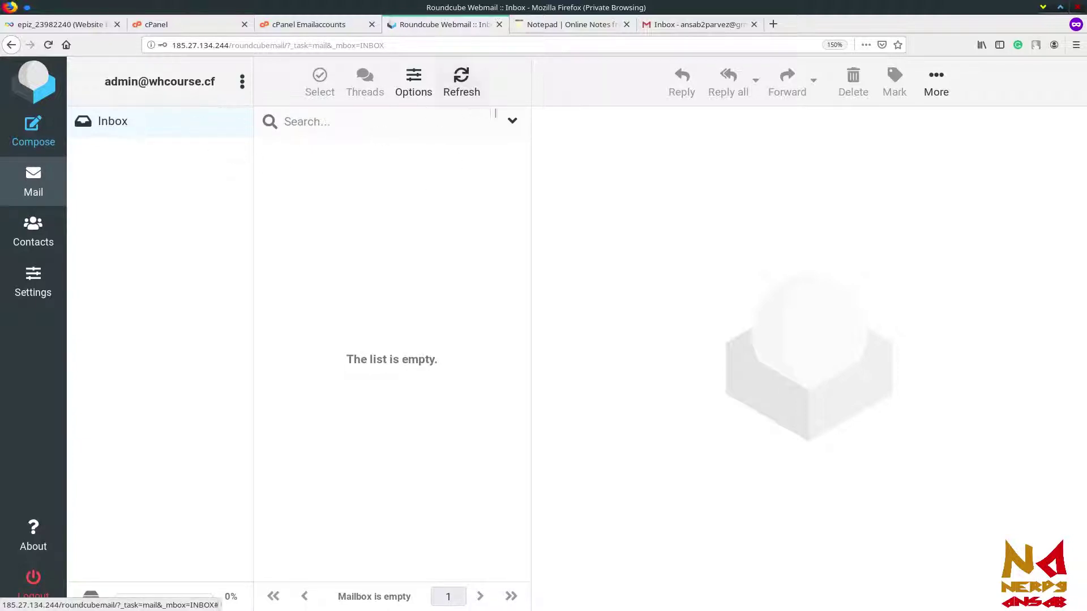
{"action": "left_click", "coordinate": [512, 121]}
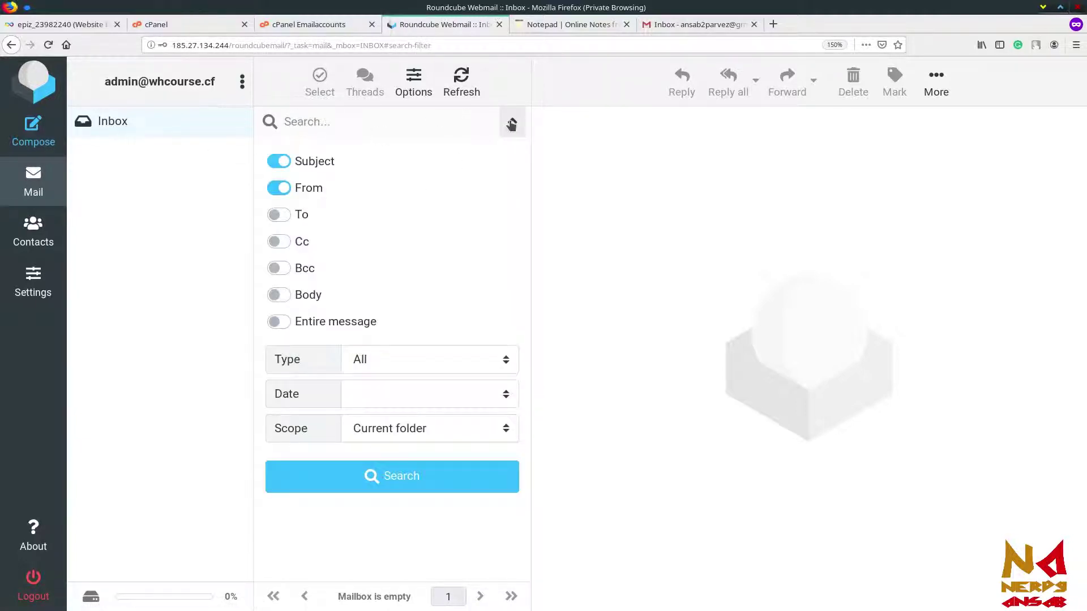
{"action": "left_click", "coordinate": [512, 123]}
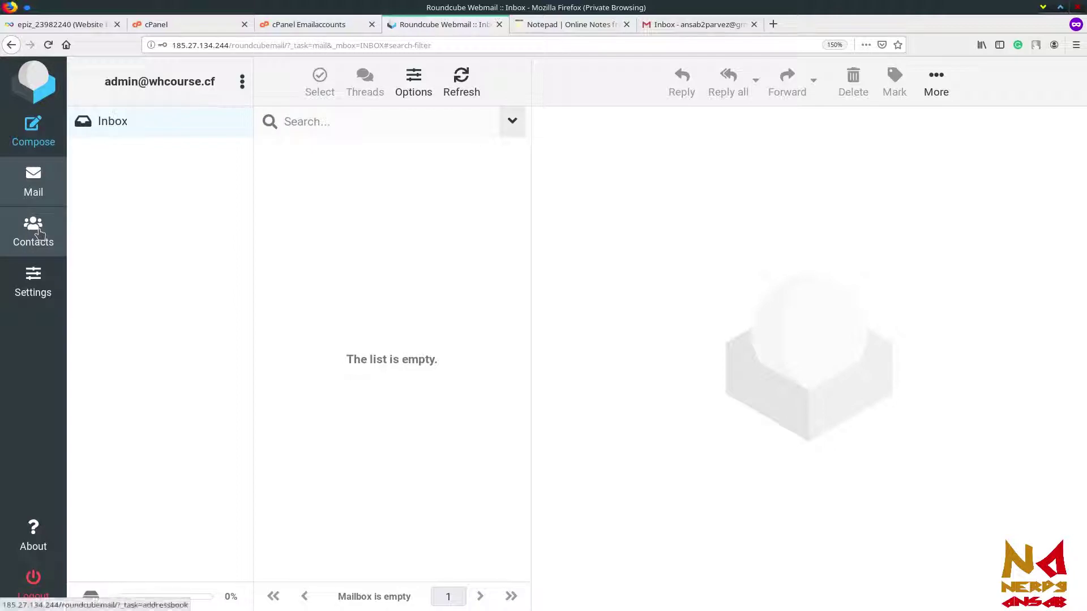
{"action": "left_click", "coordinate": [45, 298]}
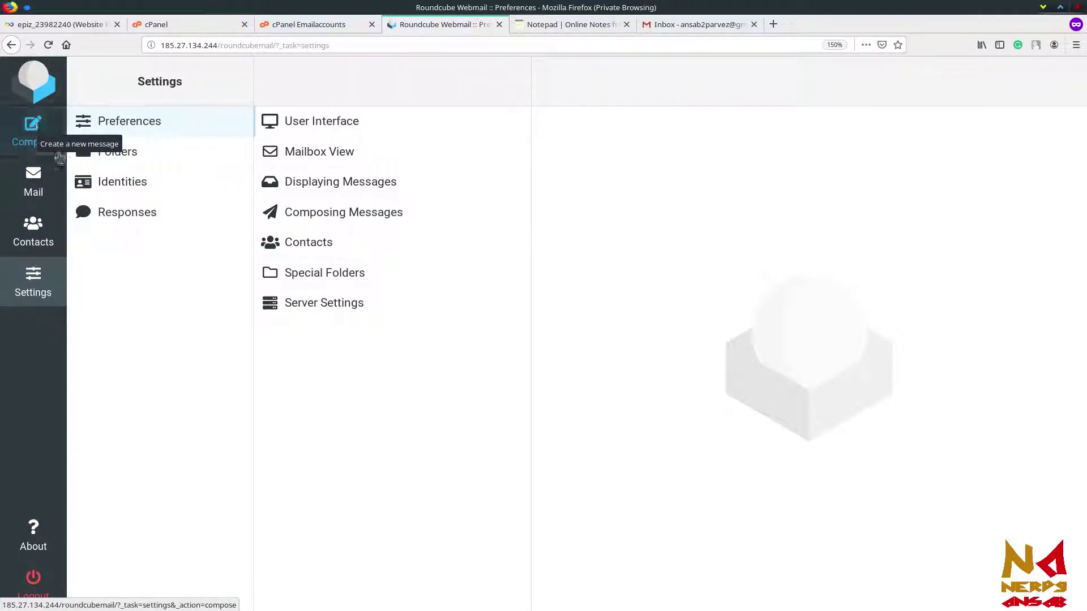
{"action": "left_click", "coordinate": [36, 142]}
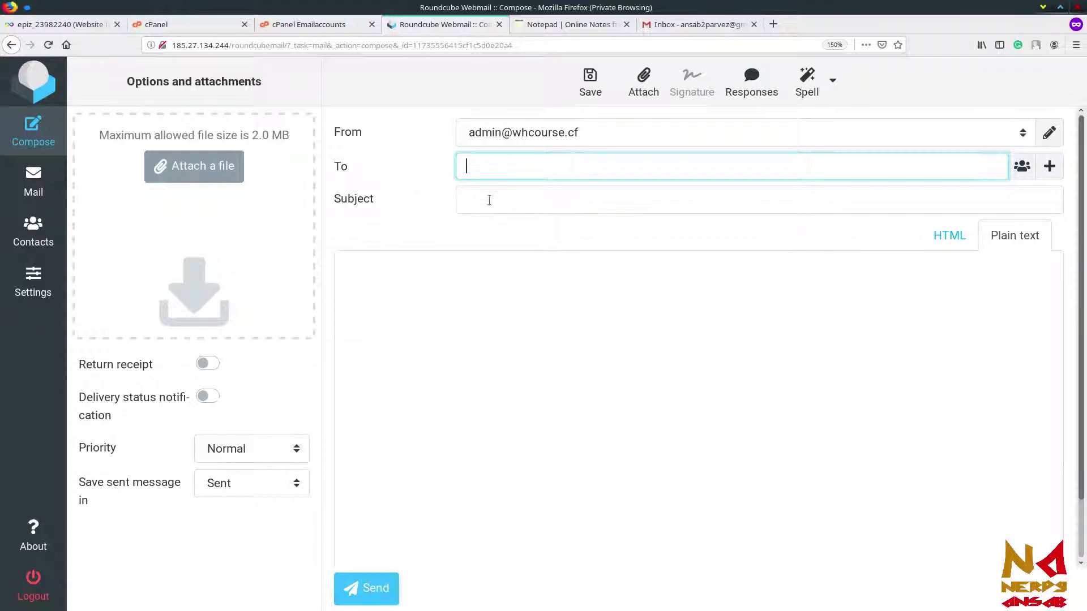
Step: Send the Gmail address a message titled 'Hi this is from admin whcourse' with body 'you email here'
{"action": "left_click", "coordinate": [500, 171]}
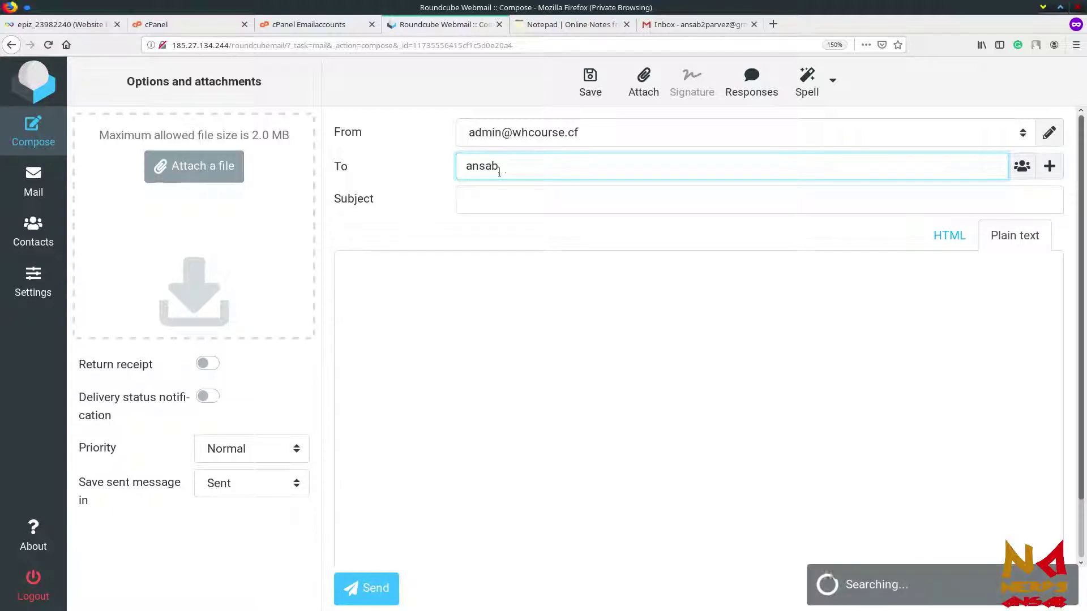
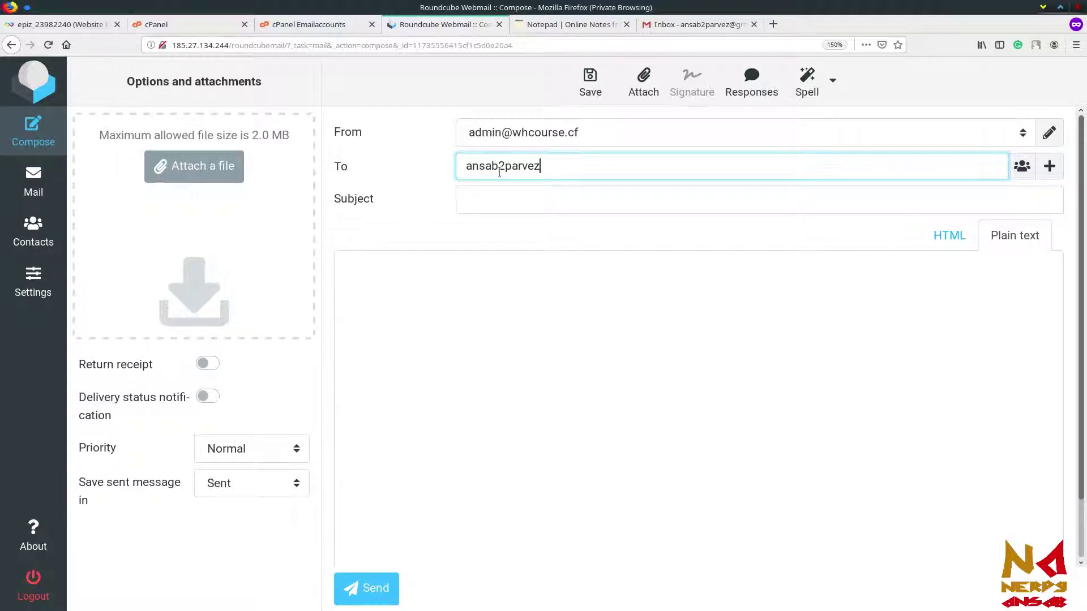
{"action": "left_click", "coordinate": [528, 197]}
{"action": "type", "text": "Hi "}
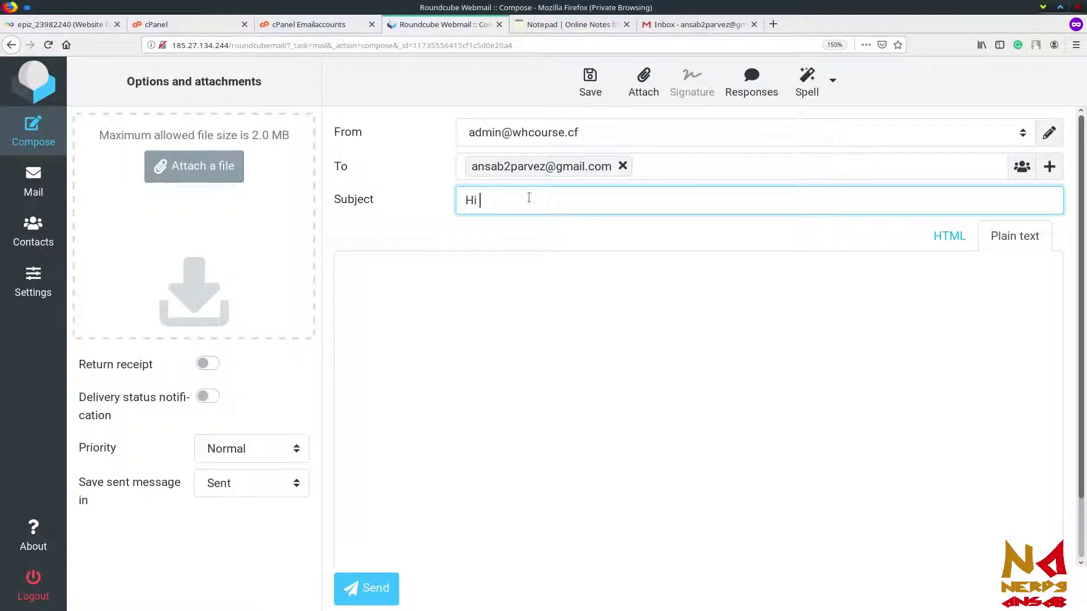
{"action": "type", "text": "this is fro"}
{"action": "type", "text": "m an"}
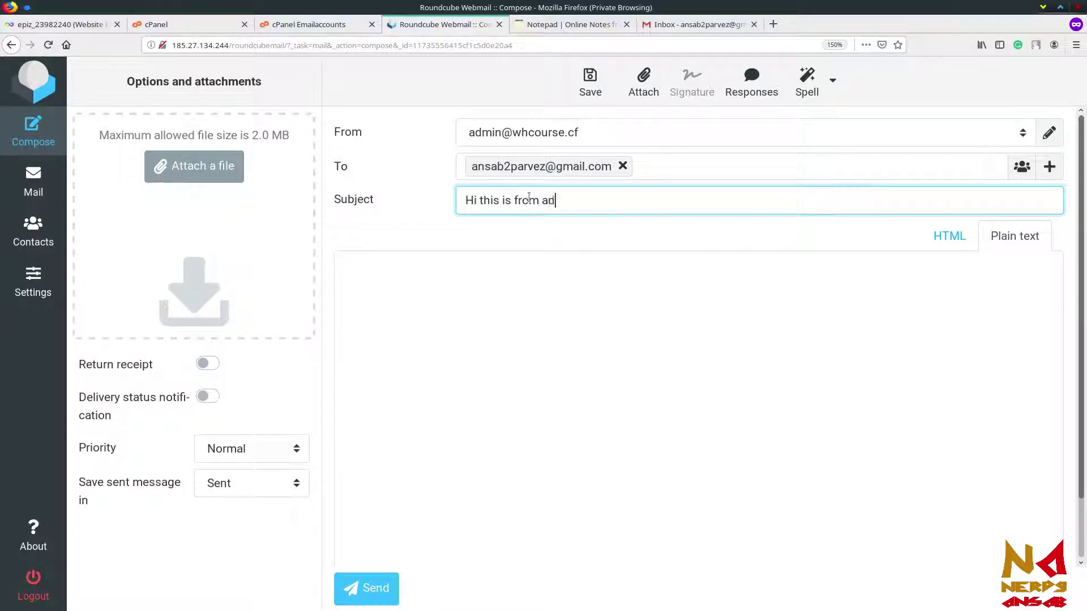
{"action": "type", "text": "min whcourse"}
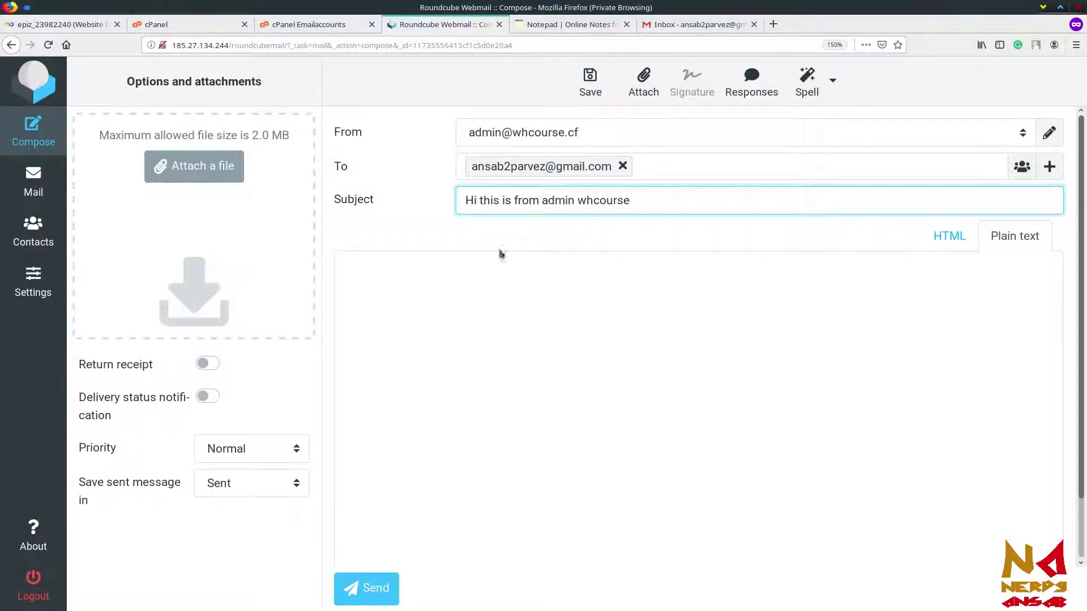
{"action": "left_click", "coordinate": [454, 316]}
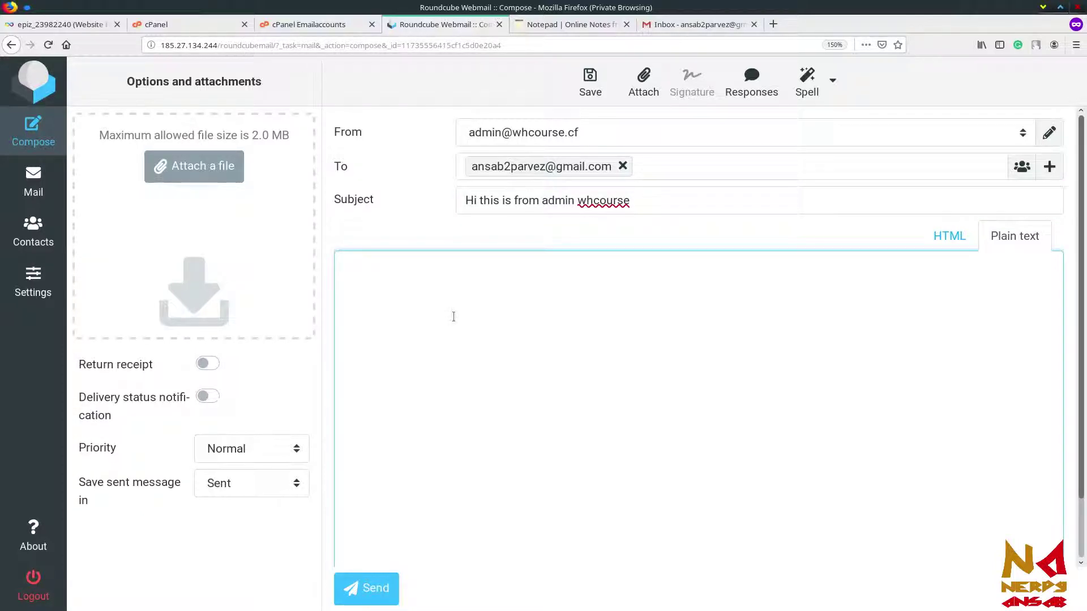
{"action": "type", "text": "you email here"}
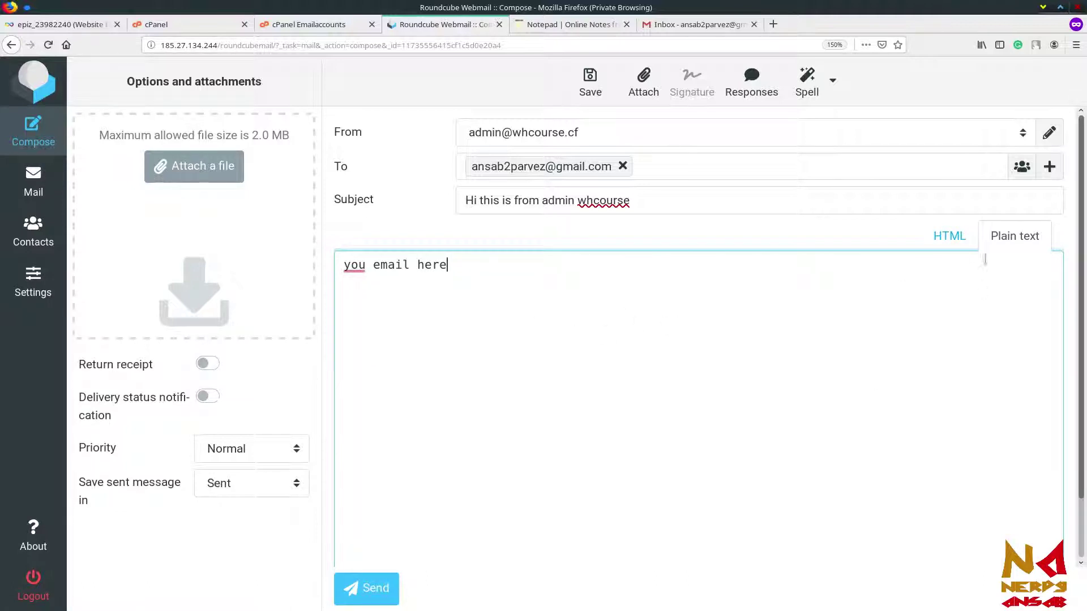
{"action": "left_click", "coordinate": [1009, 246]}
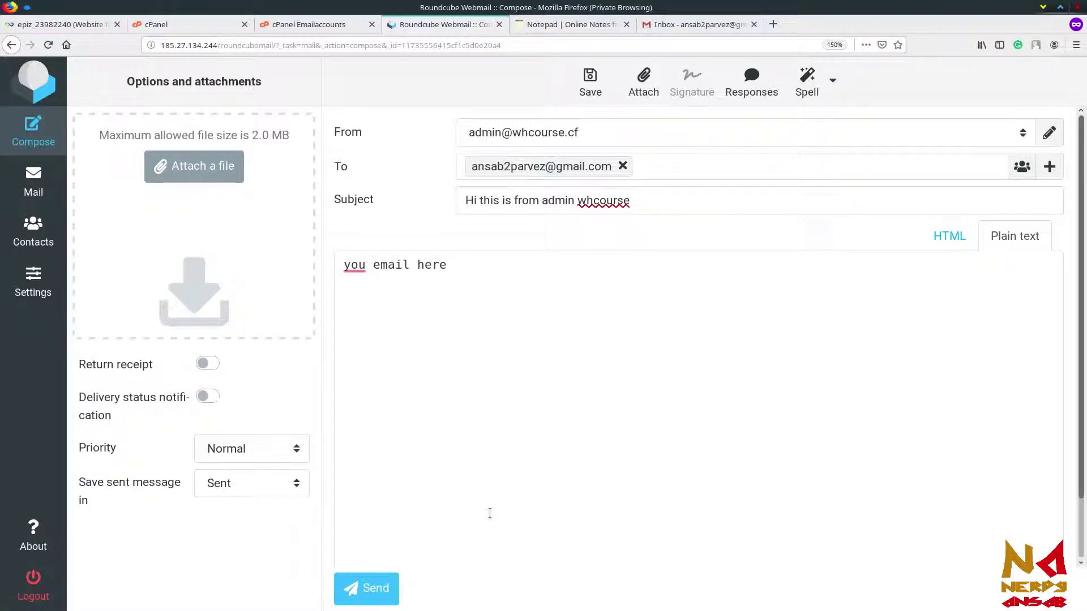
{"action": "left_click", "coordinate": [371, 591]}
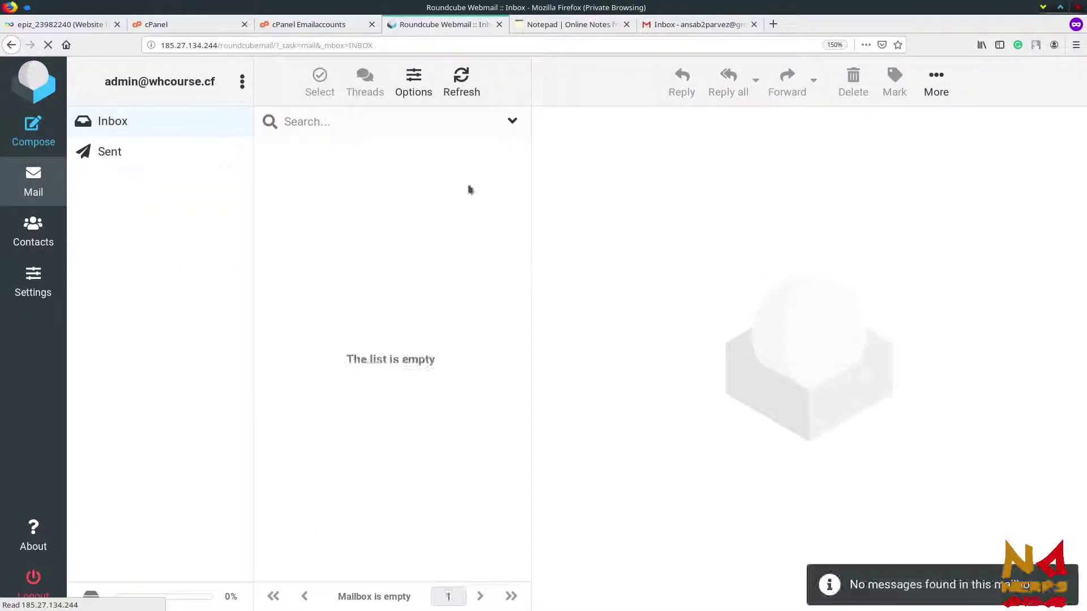
Step: Reload Gmail, open the admin test message in Spam, and view its sender details
{"action": "left_click", "coordinate": [702, 25]}
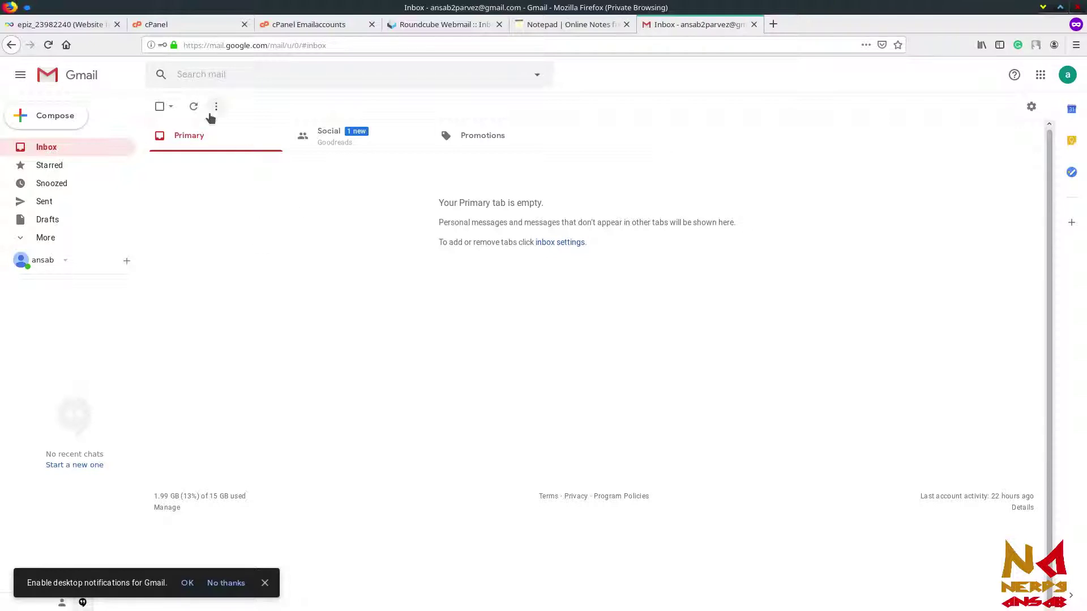
{"action": "left_click", "coordinate": [52, 49]}
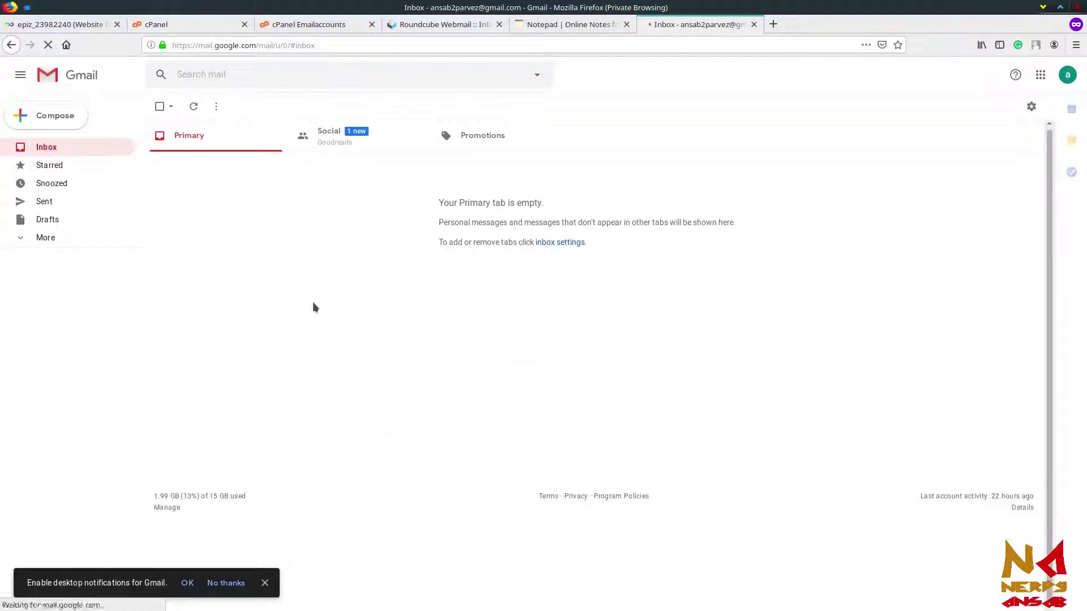
{"action": "left_click", "coordinate": [42, 241]}
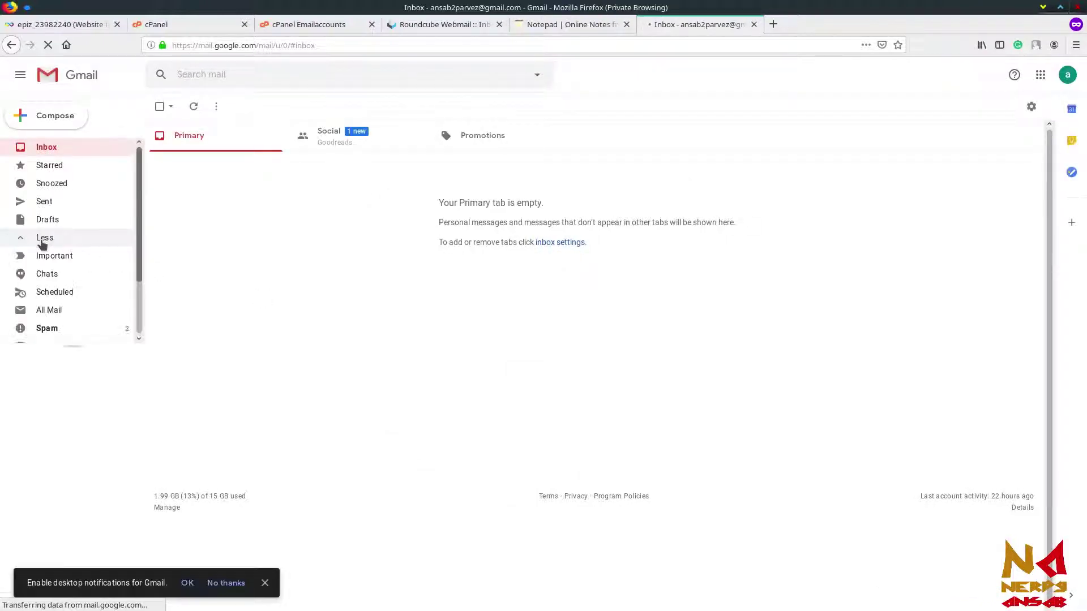
{"action": "left_click", "coordinate": [105, 329]}
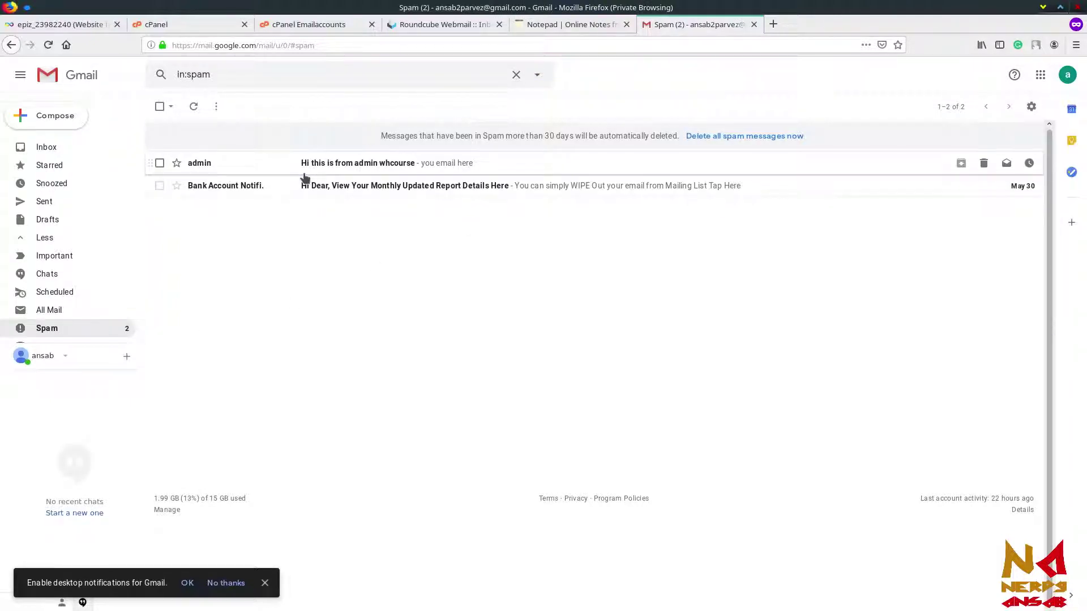
{"action": "left_click", "coordinate": [392, 173]}
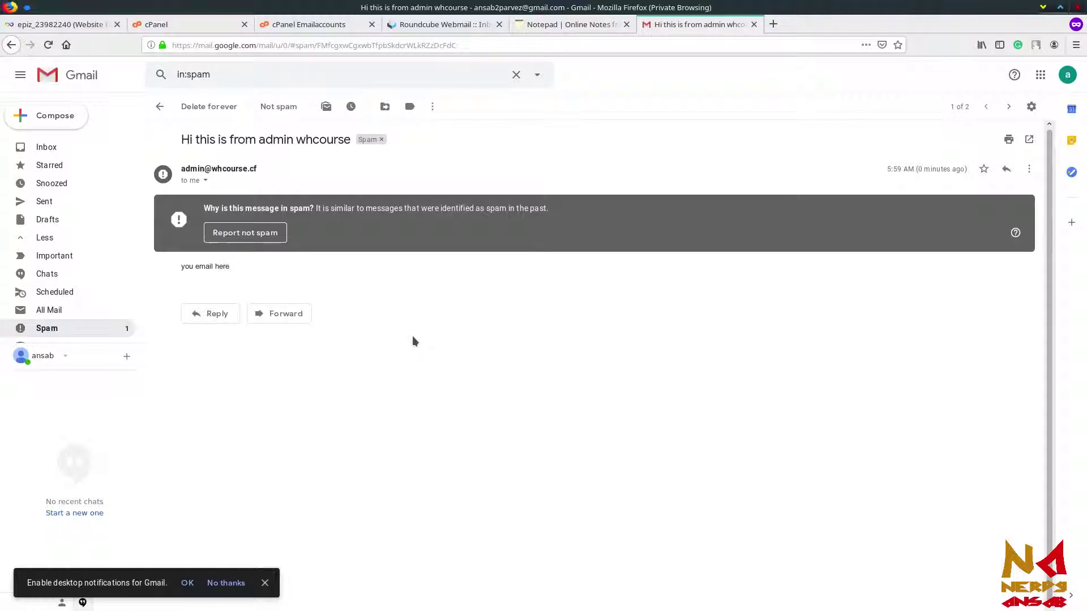
{"action": "left_click", "coordinate": [205, 182]}
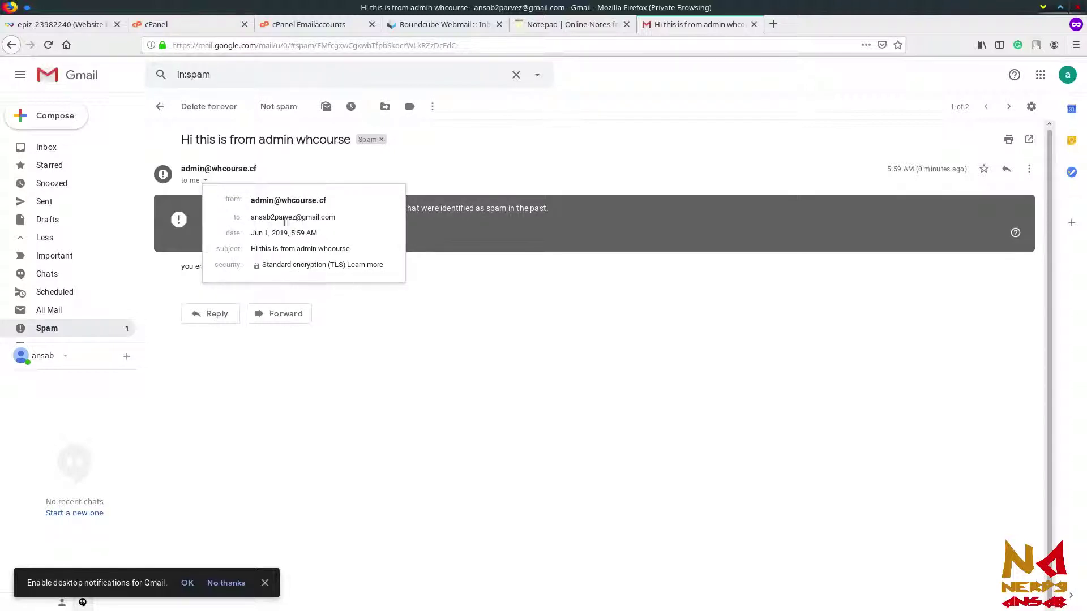
{"action": "left_click", "coordinate": [390, 383]}
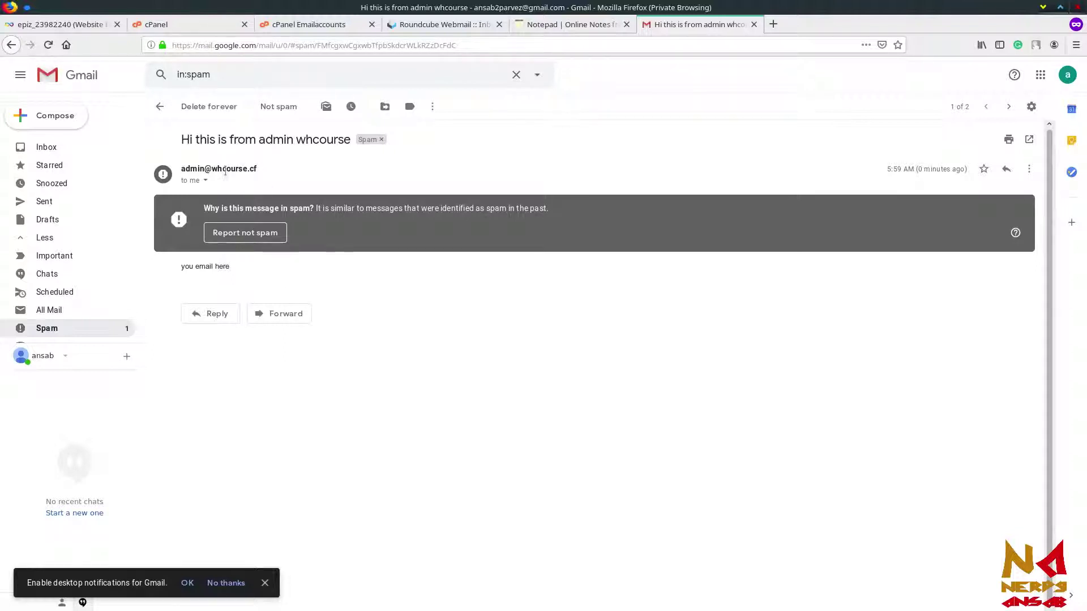
{"action": "mouse_move", "coordinate": [246, 170]}
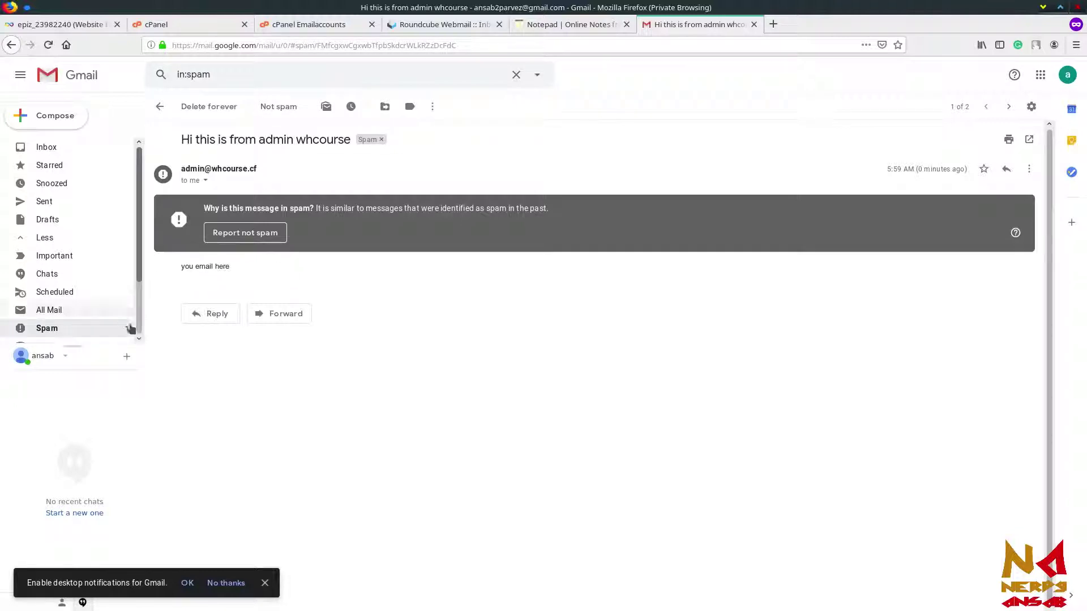
Step: Reply 'okay i got it.' from Gmail and switch to the Roundcube tab
{"action": "left_click", "coordinate": [217, 317]}
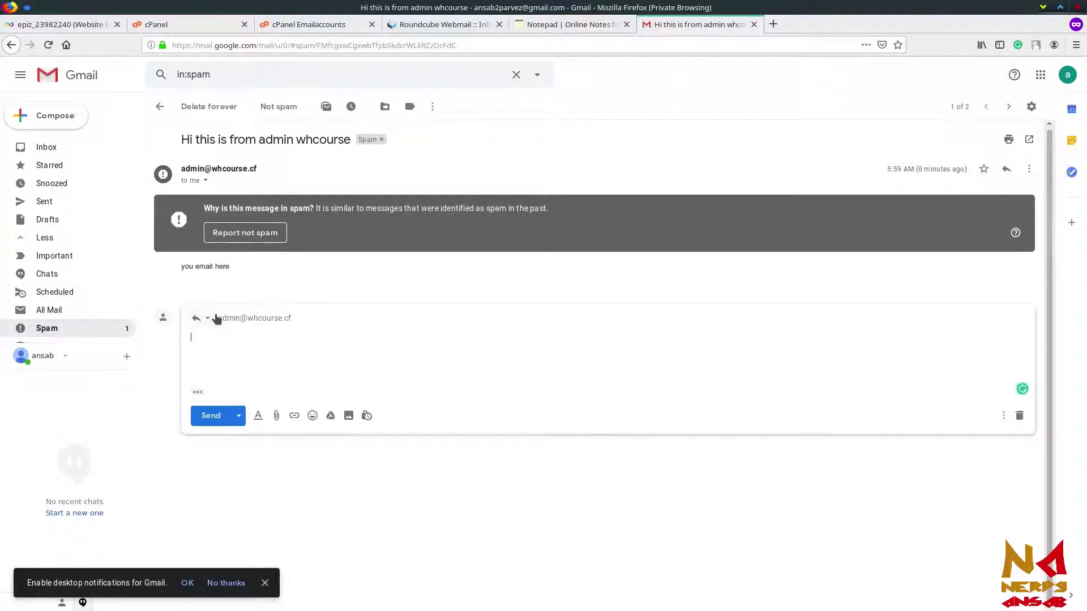
{"action": "type", "text": "o"}
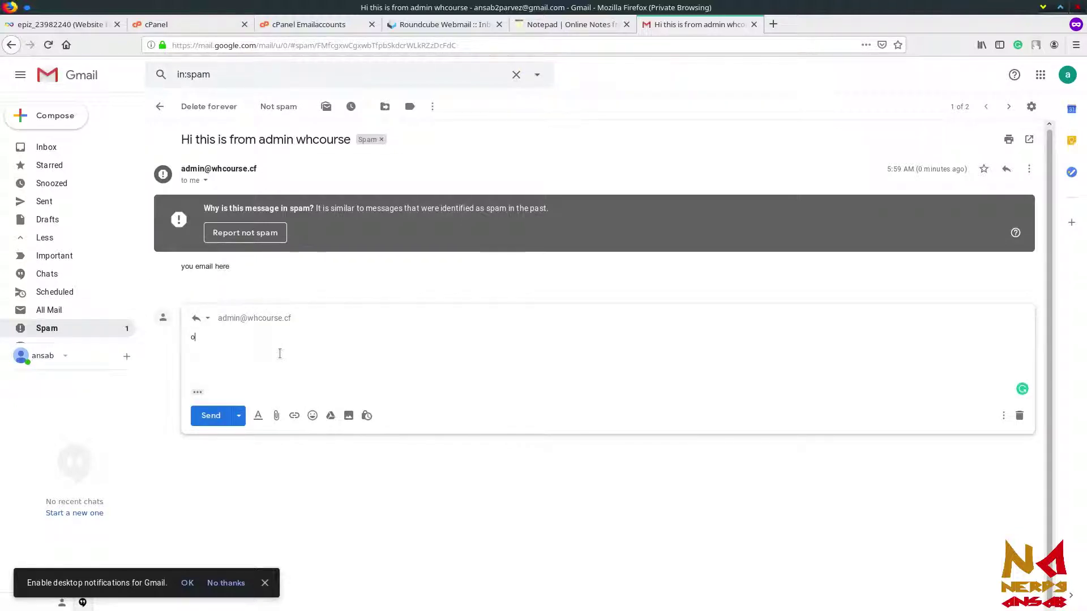
{"action": "type", "text": "kay i got it."}
{"action": "left_click", "coordinate": [207, 417]}
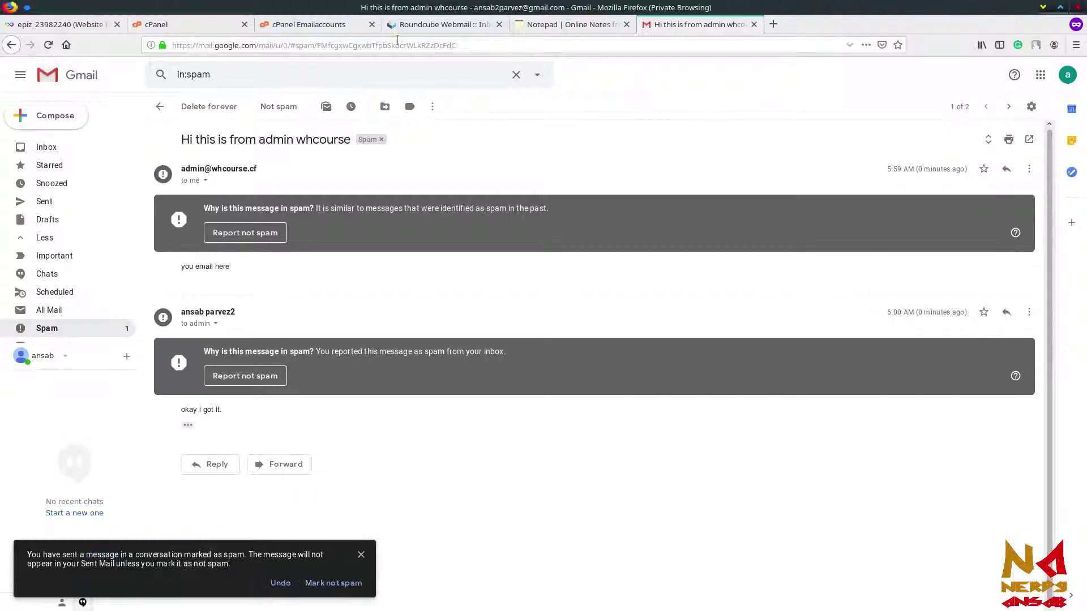
{"action": "left_click", "coordinate": [443, 25]}
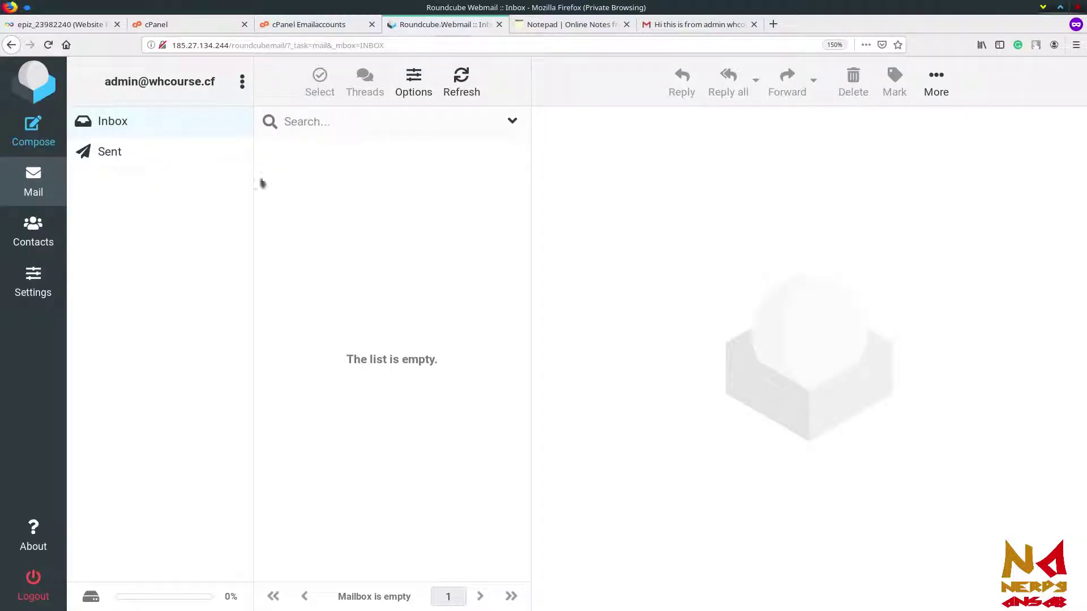
Step: Refresh the Roundcube Inbox until the reply arrives and open 'Re: Hi this is from admin whcourse'
{"action": "left_click", "coordinate": [120, 123]}
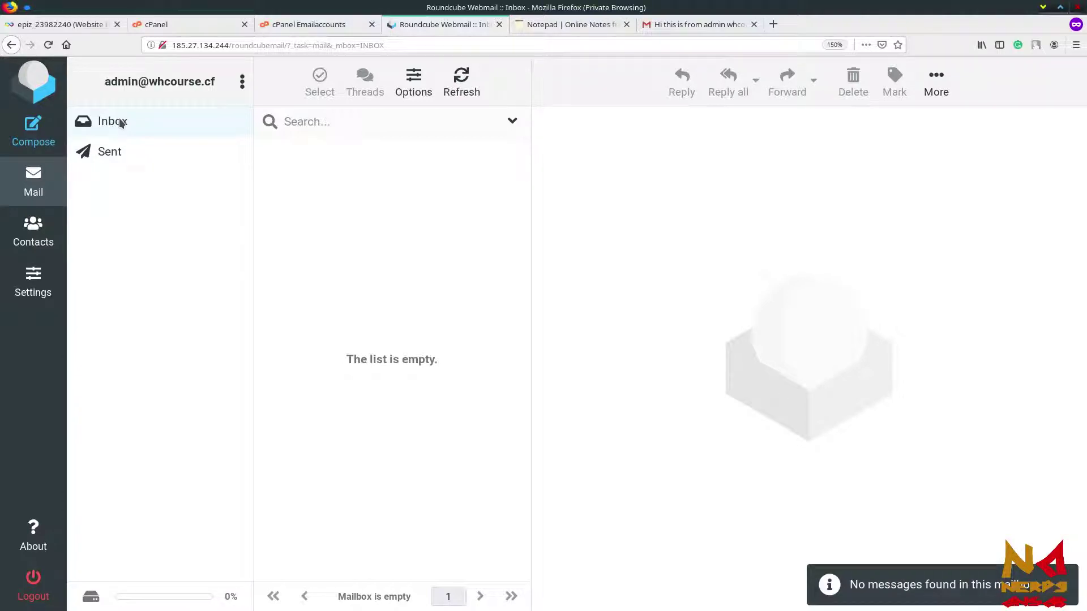
{"action": "left_click", "coordinate": [121, 124]}
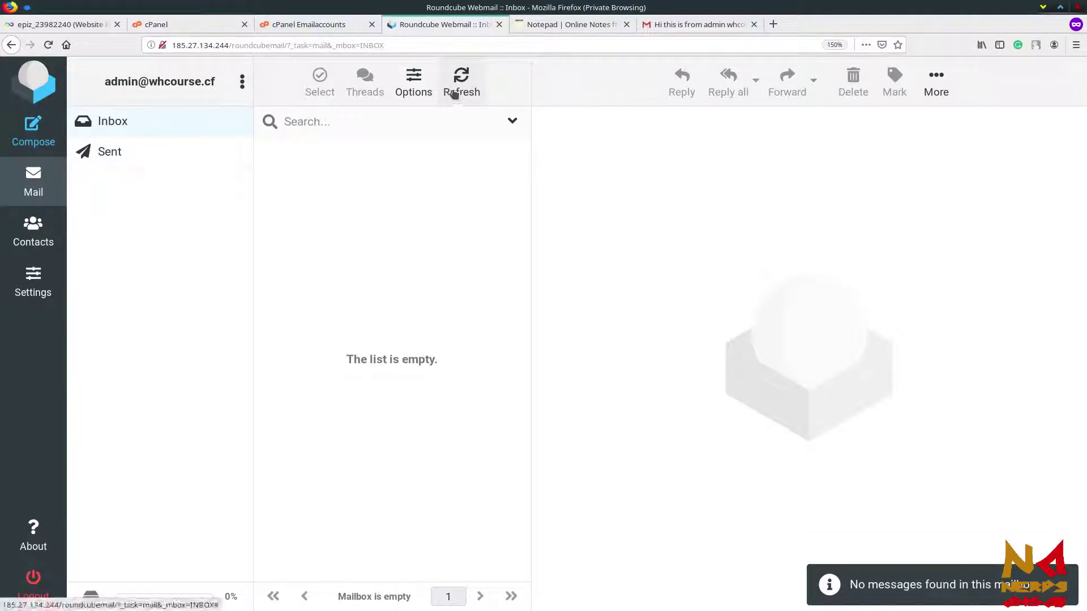
{"action": "left_click", "coordinate": [454, 92]}
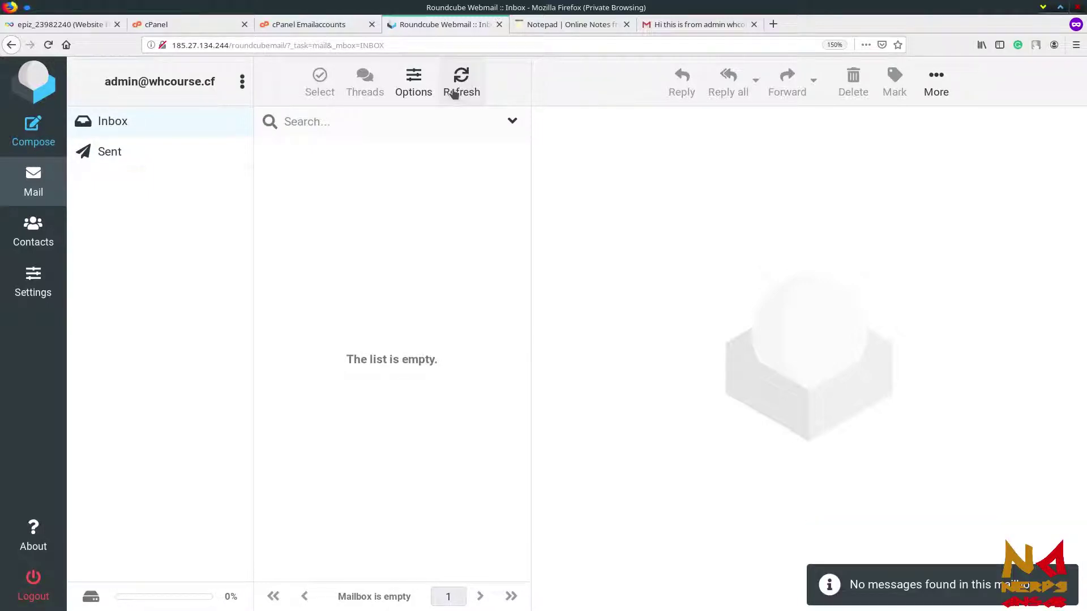
{"action": "left_click", "coordinate": [454, 92]}
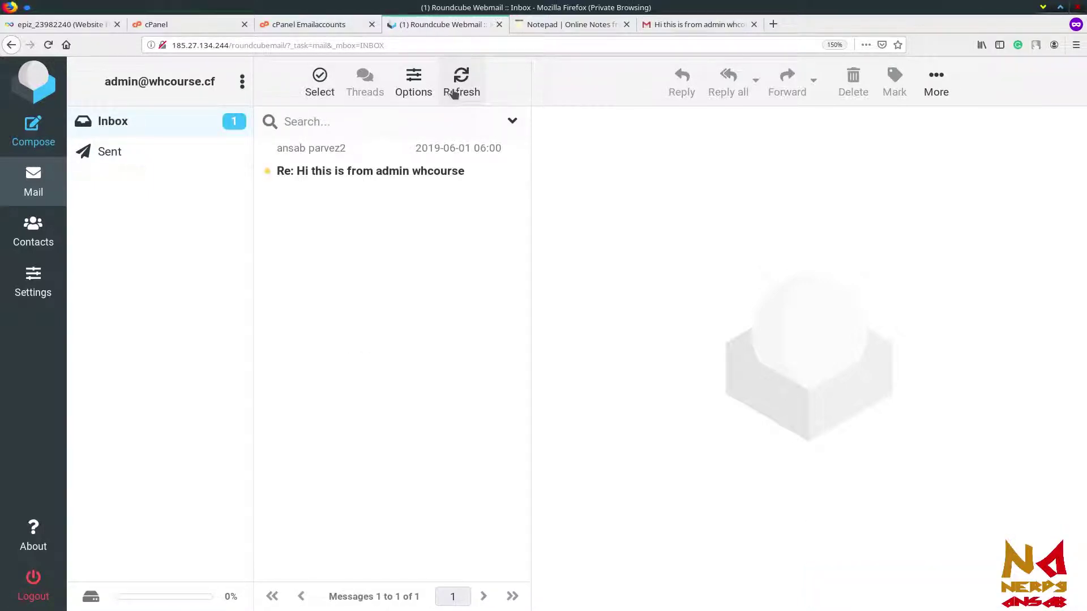
{"action": "left_click", "coordinate": [353, 171]}
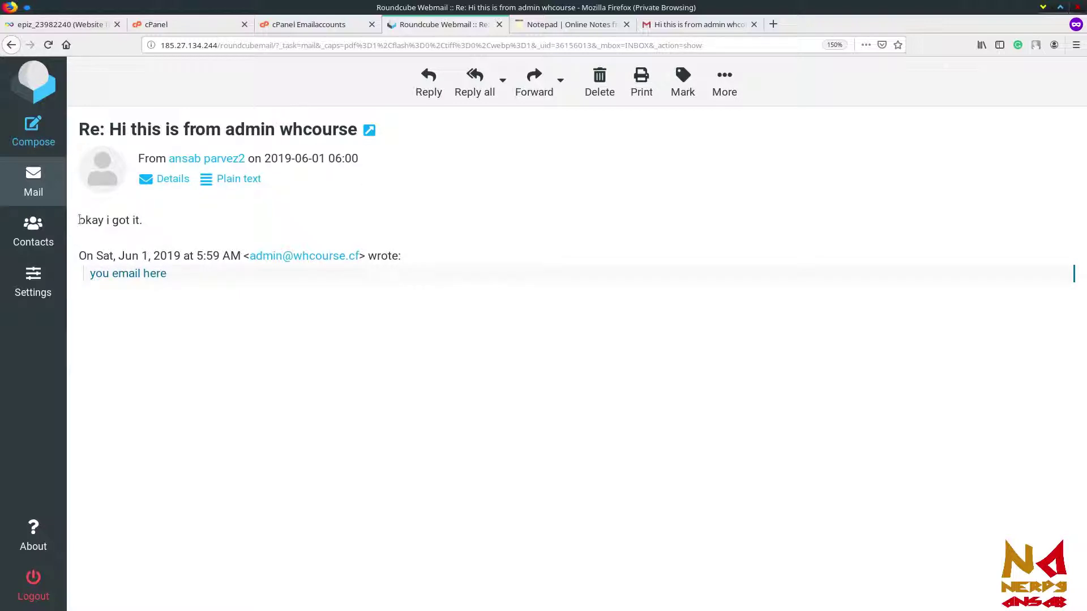
Step: Highlight the 'okay i got it.' reply text and return to the InfinityFree account page
{"action": "left_click_drag", "start_coordinate": [79, 219], "coordinate": [156, 220]}
{"action": "left_click", "coordinate": [158, 222]}
{"action": "left_click", "coordinate": [33, 132]}
{"action": "left_click", "coordinate": [57, 24]}
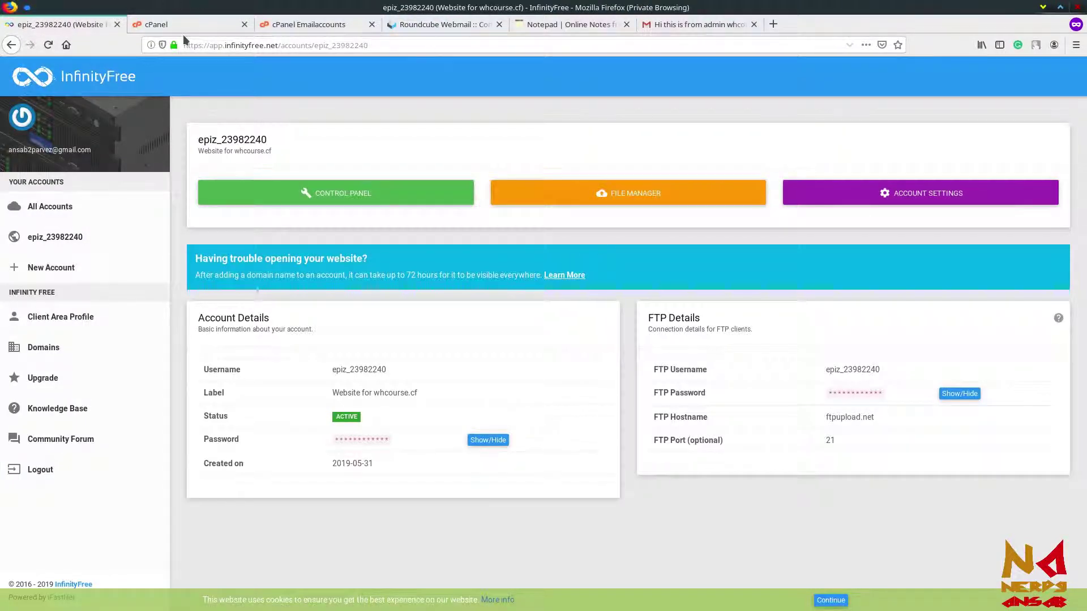
Step: Return to the InfinityFree cPanel dashboard and scroll down until the Email section is visible
{"action": "left_click", "coordinate": [232, 24]}
{"action": "scroll", "coordinate": [508, 284], "scroll_direction": "up", "scroll_amount": 10}
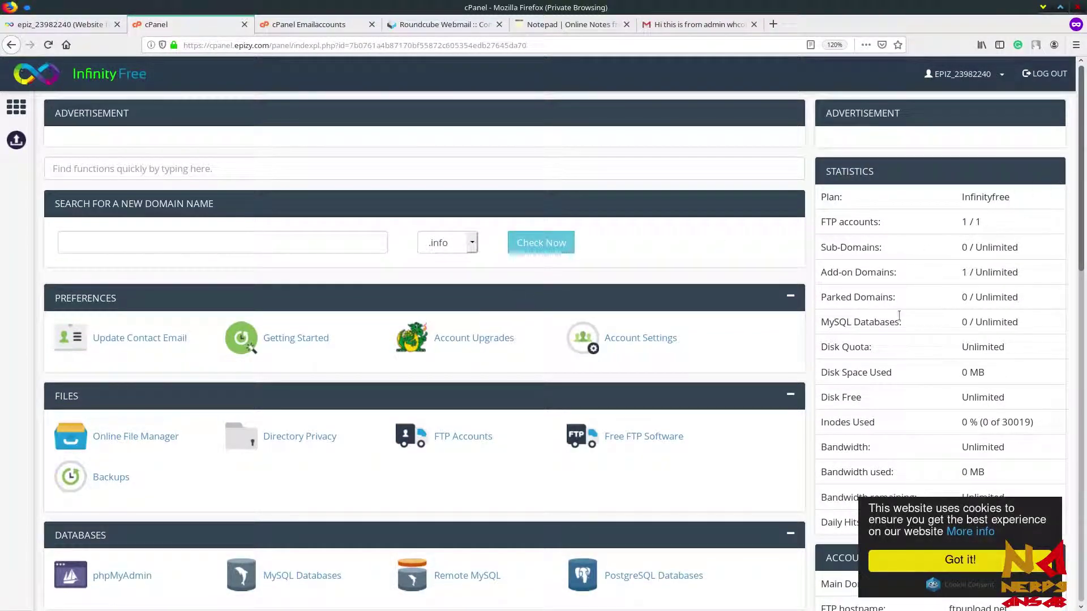
{"action": "scroll", "coordinate": [898, 311], "scroll_direction": "down", "scroll_amount": 2}
{"action": "scroll", "coordinate": [885, 355], "scroll_direction": "down", "scroll_amount": 4}
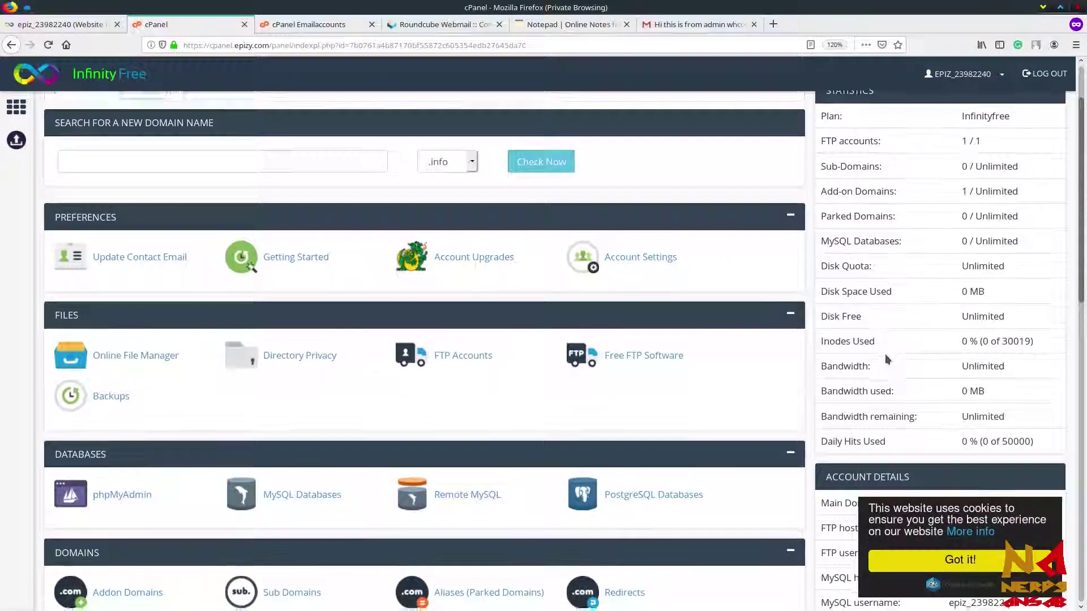
{"action": "scroll", "coordinate": [885, 350], "scroll_direction": "down", "scroll_amount": 2}
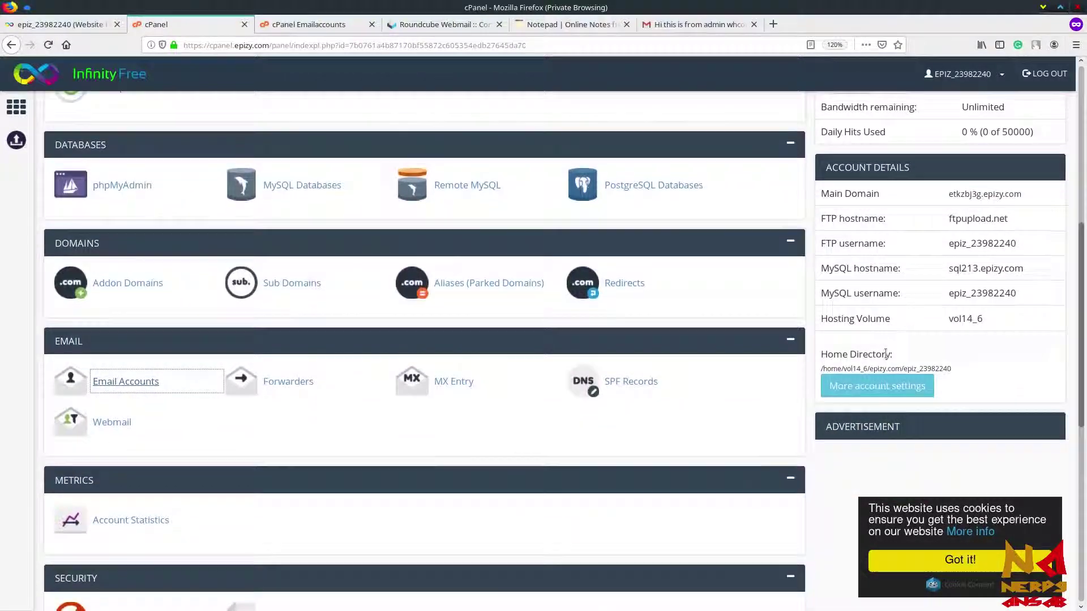
{"action": "scroll", "coordinate": [886, 352], "scroll_direction": "up", "scroll_amount": 7}
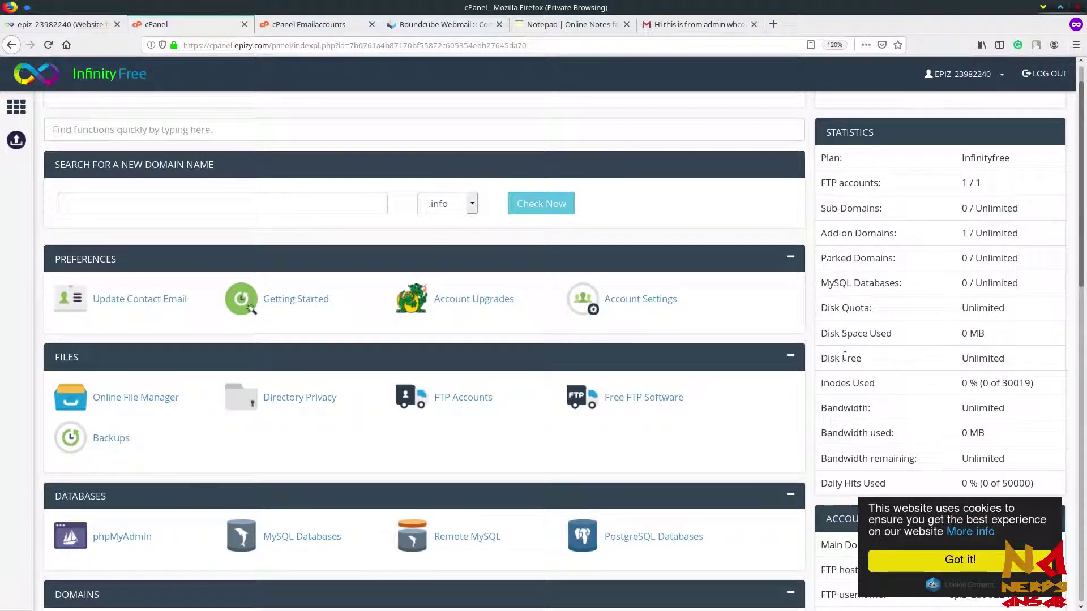
{"action": "scroll", "coordinate": [938, 357], "scroll_direction": "down", "scroll_amount": 5}
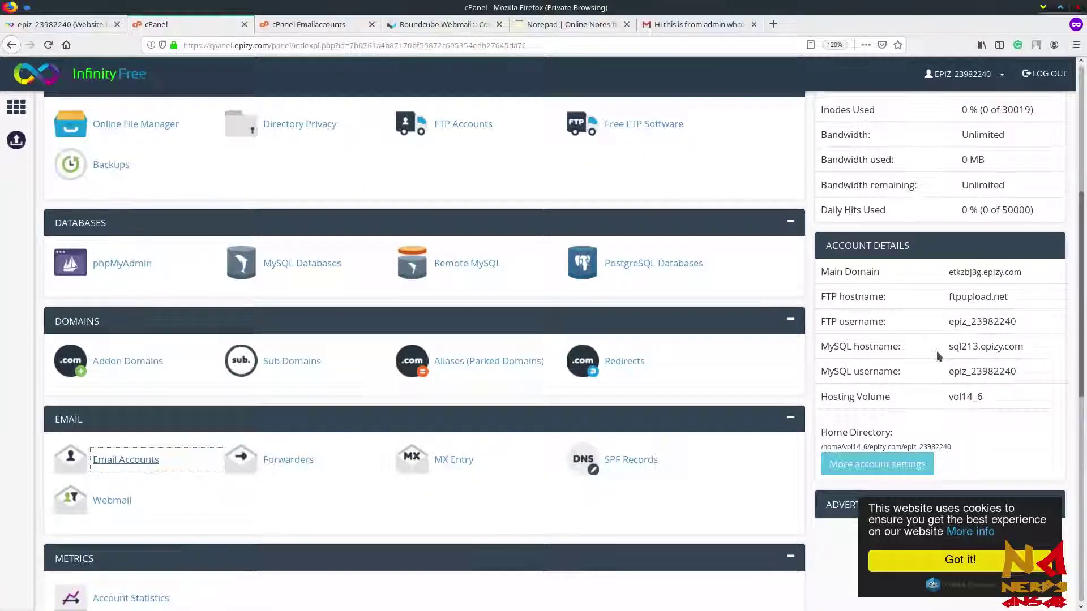
{"action": "scroll", "coordinate": [937, 357], "scroll_direction": "down", "scroll_amount": 2}
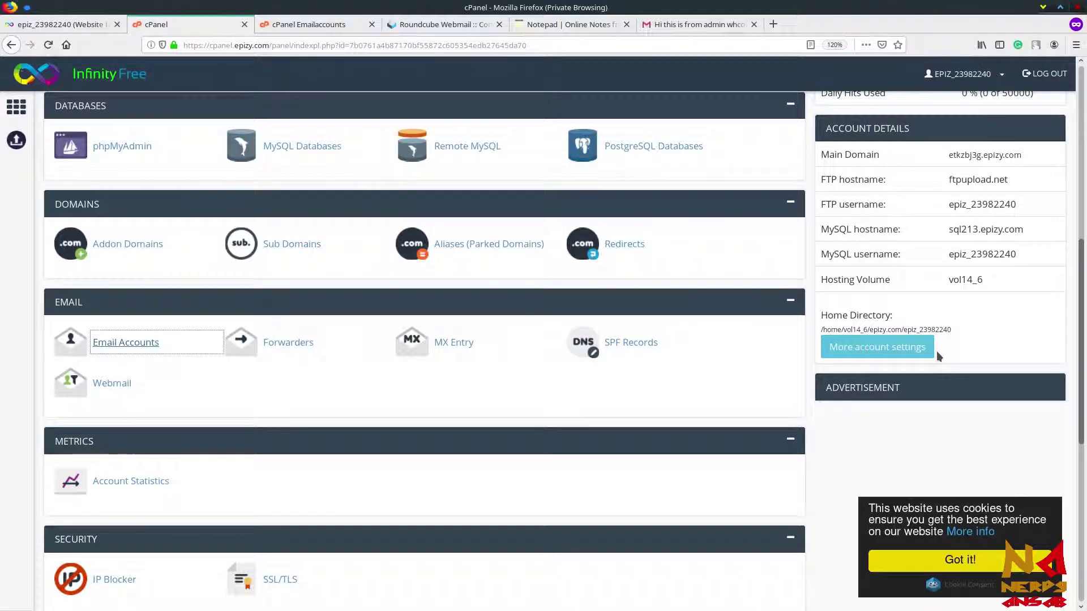